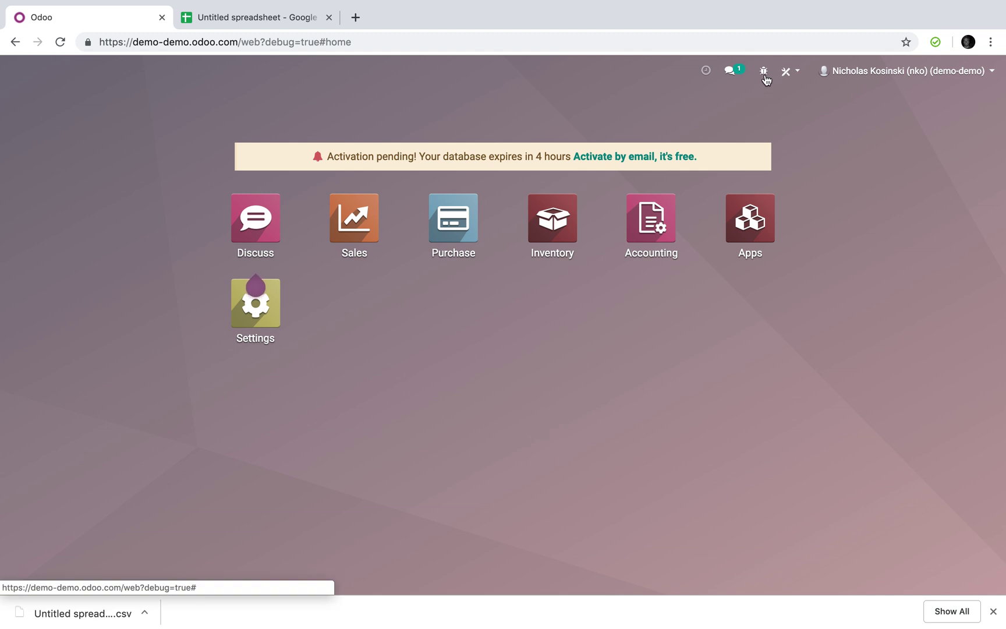
Open quotation SO000291 from Sales in edit mode
left_click(386, 226)
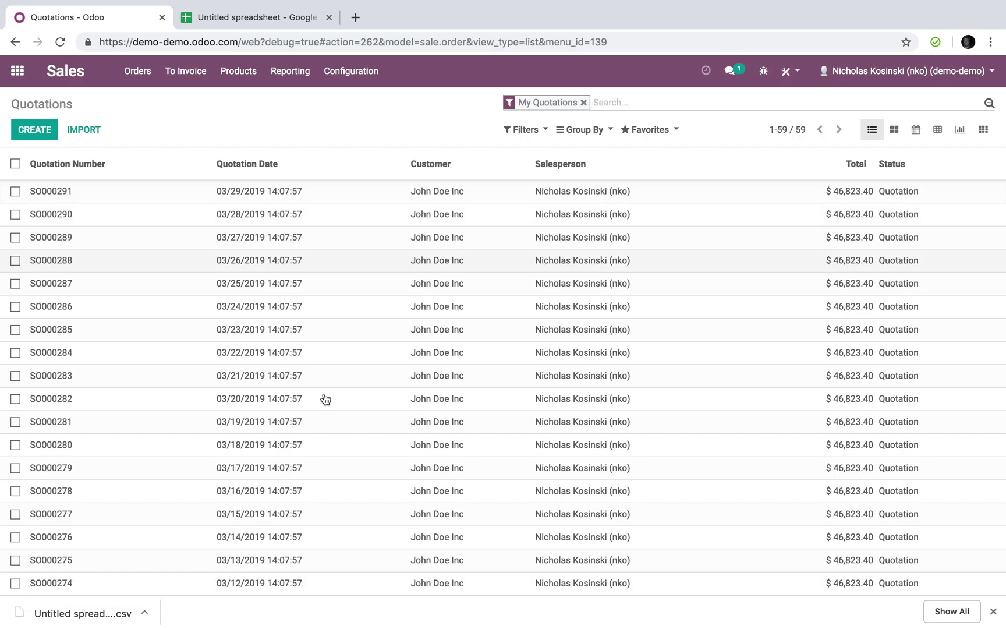
left_click(195, 198)
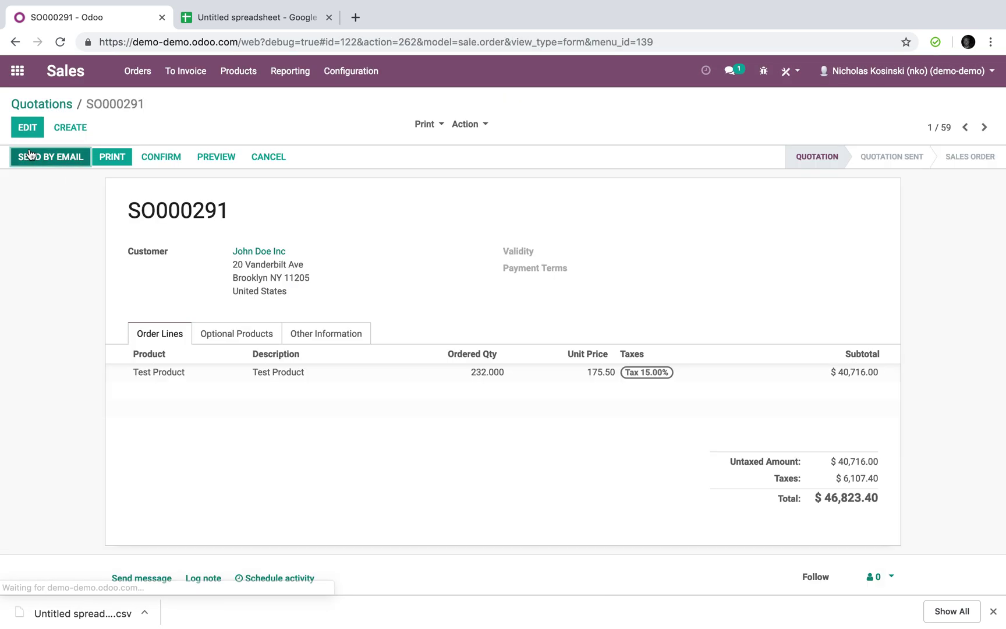
left_click(21, 134)
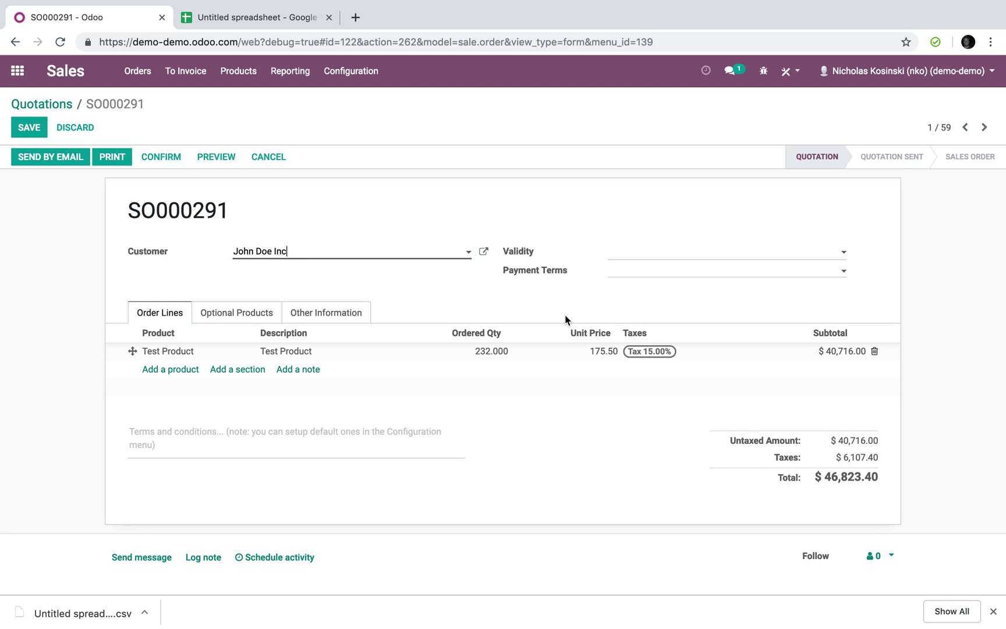
Review SO000291's Other Information and Order Lines tabs and Shipping Policy, then save it
left_click(344, 321)
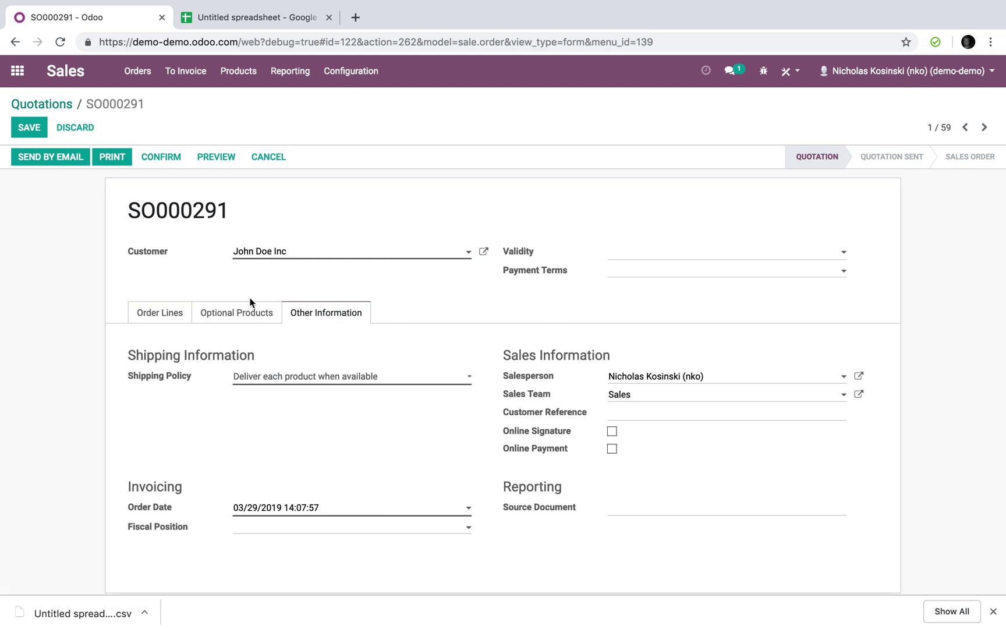
left_click(158, 320)
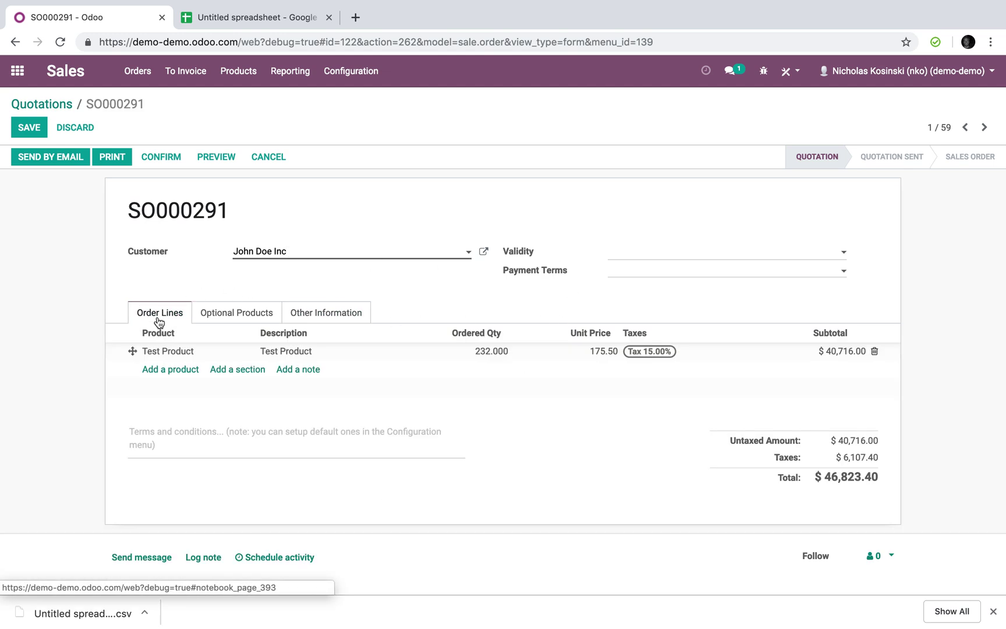
left_click(303, 313)
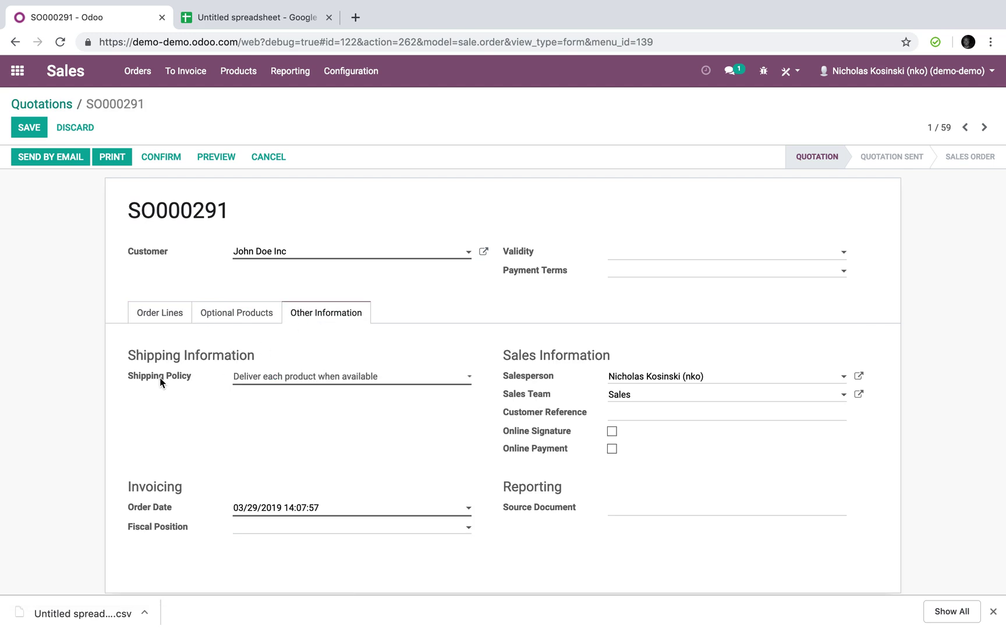
mouse_move(160, 377)
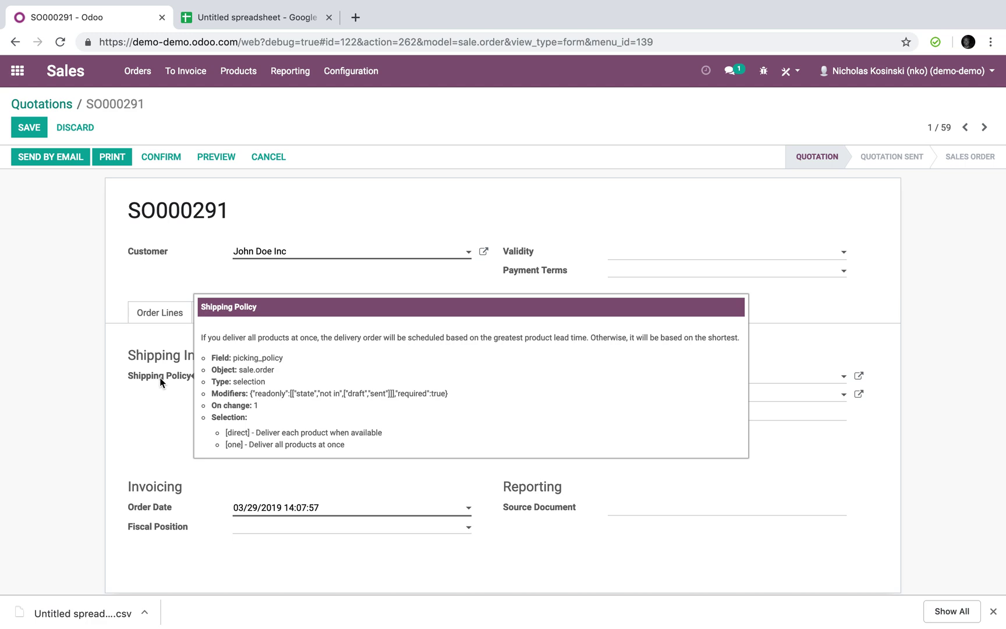
left_click(29, 127)
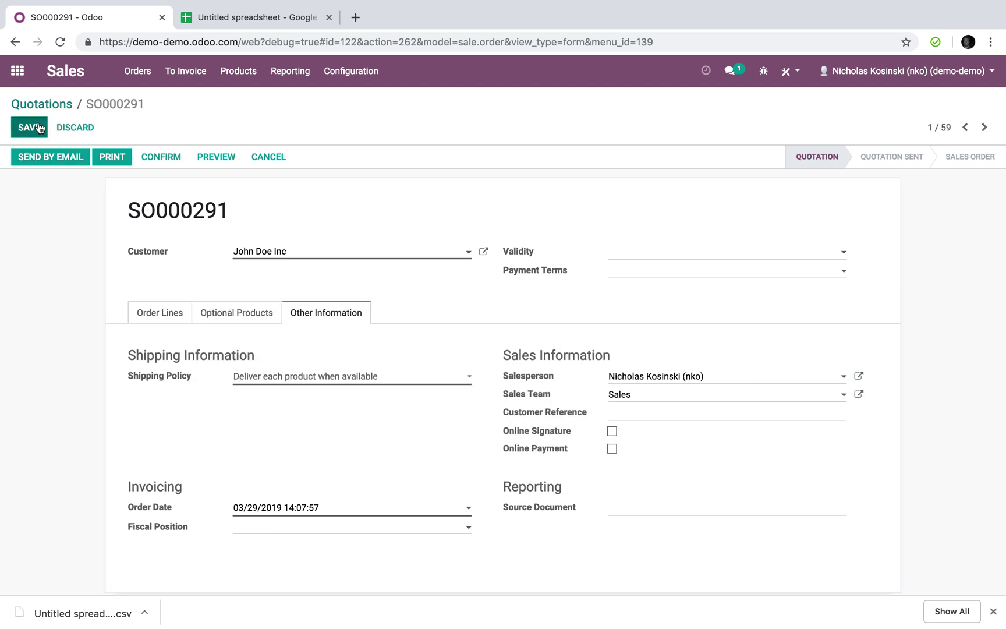
left_click(236, 23)
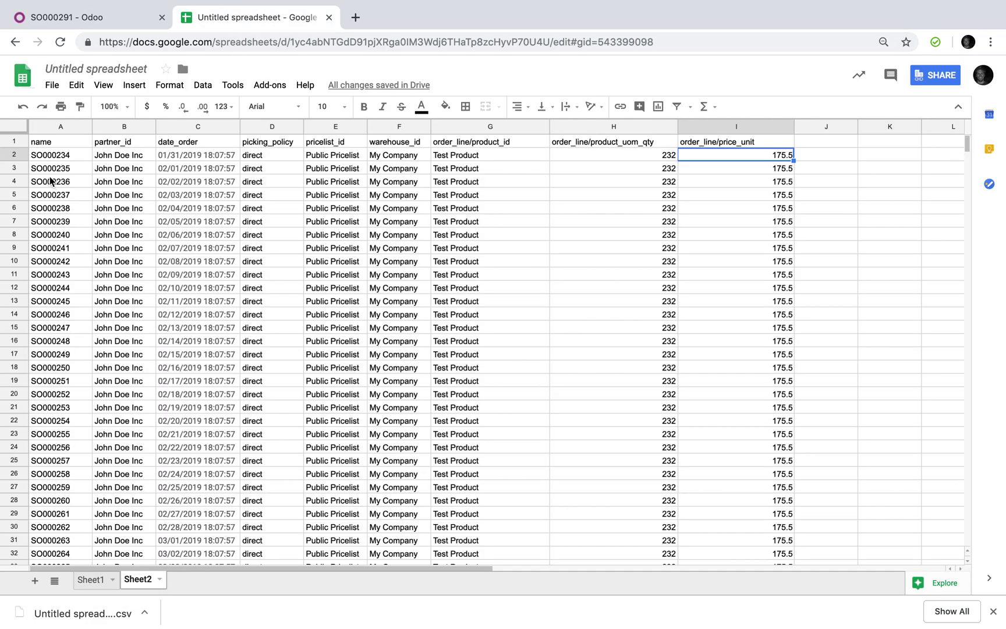
Highlight header row A1:I1, then the picking_policy, pricelist_id and warehouse_id values
left_click_drag(40, 147, 716, 145)
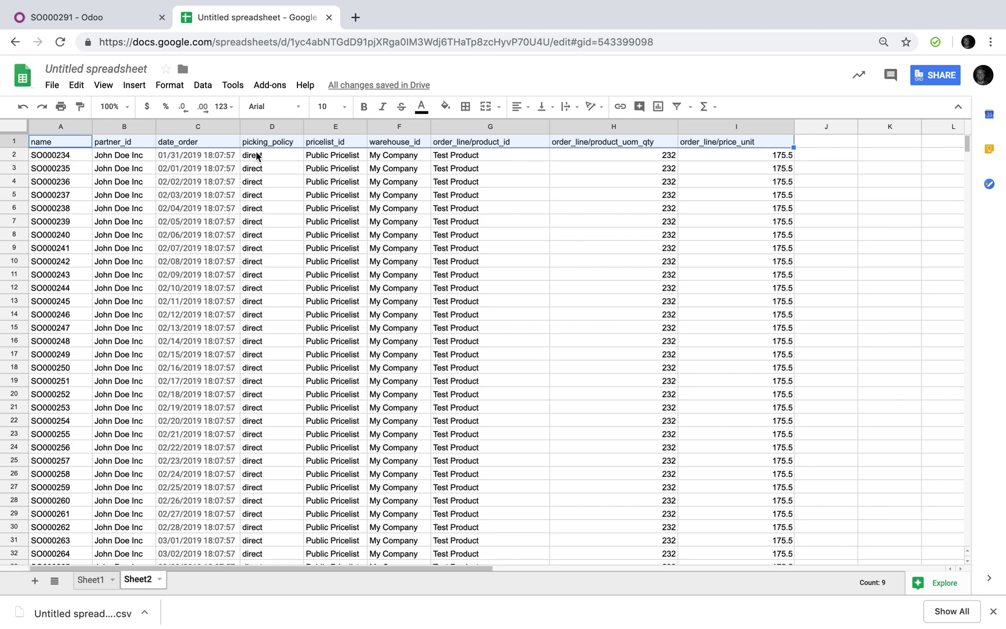
left_click(267, 169)
left_click_drag(266, 143, 387, 247)
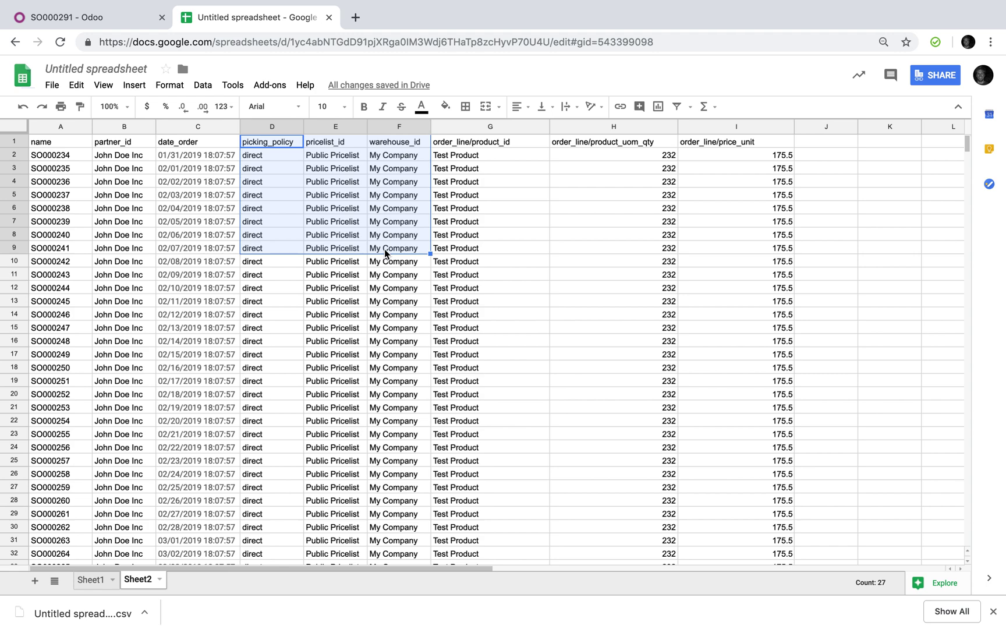
left_click(364, 288)
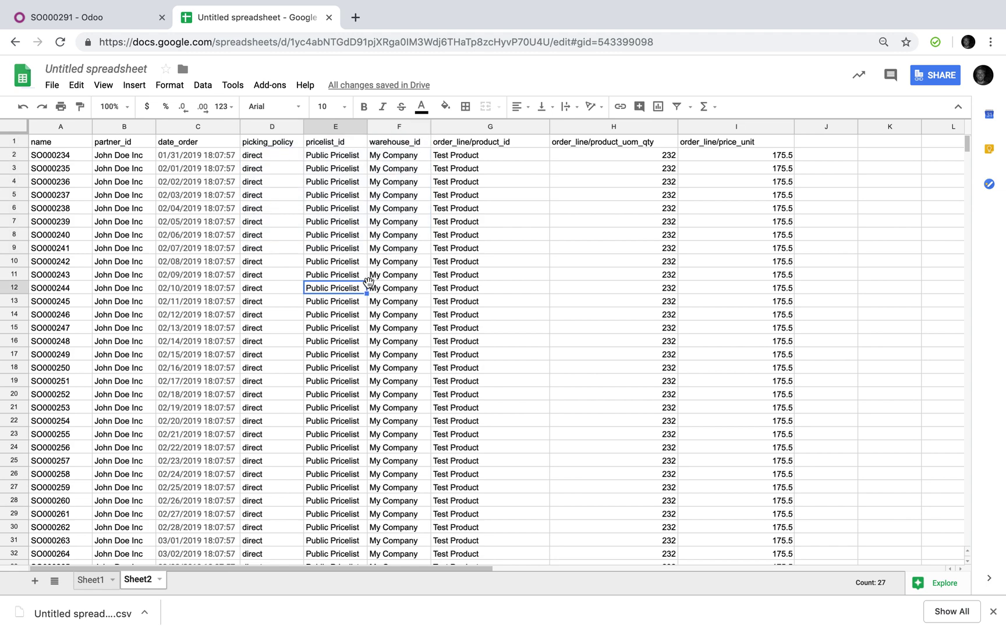
Highlight the product cells G2:G8, quantity cells H2:H5 and unit price cells I2:I5
left_click_drag(469, 158, 468, 235)
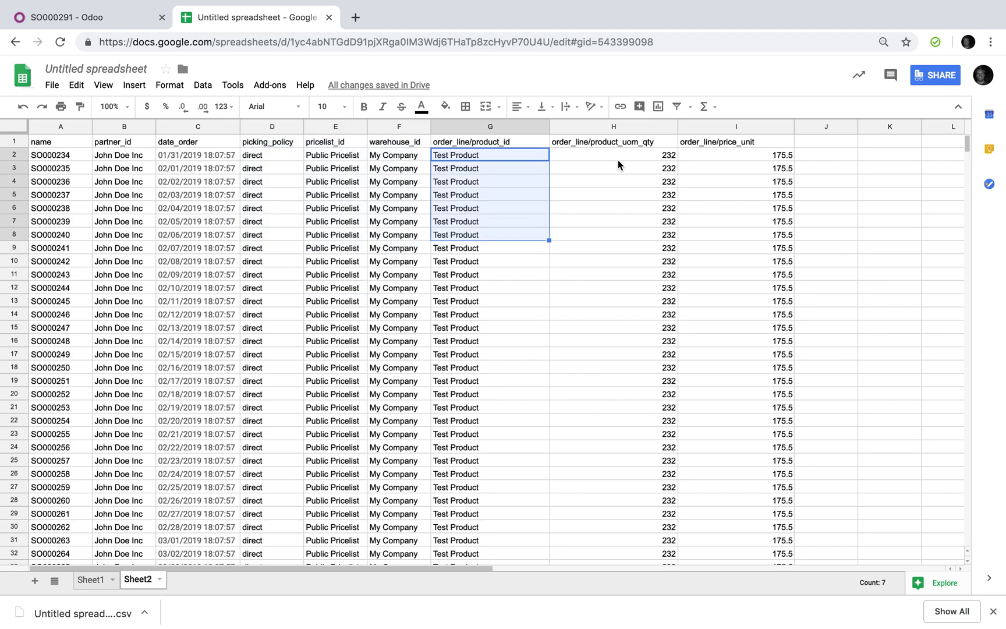
left_click_drag(618, 160, 618, 200)
left_click_drag(715, 154, 745, 194)
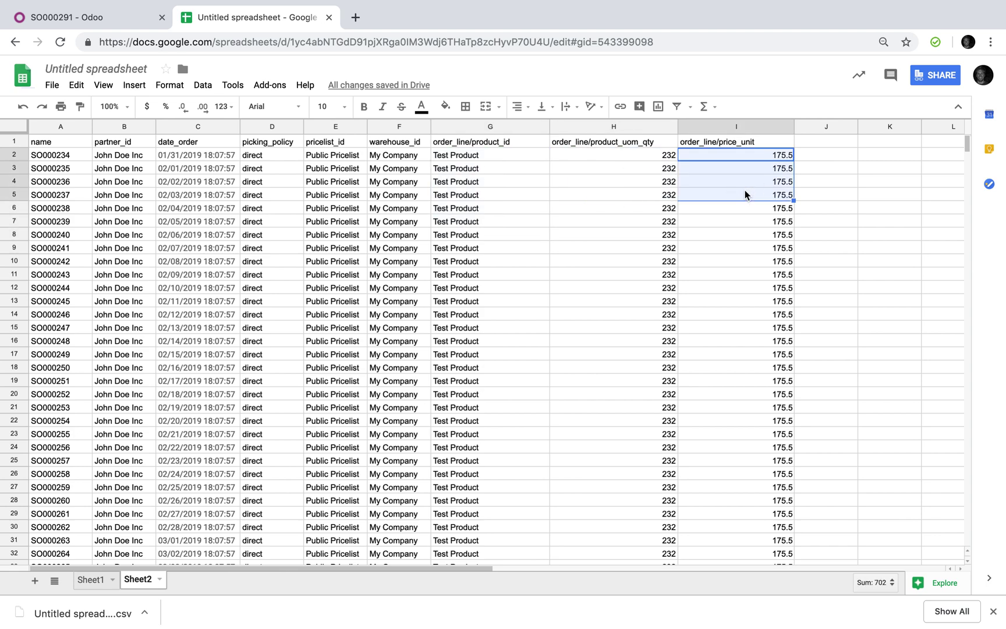
right_click(16, 172)
Insert a row below row 3 holding Test Product, quantity 234234243, price 900
left_click(103, 281)
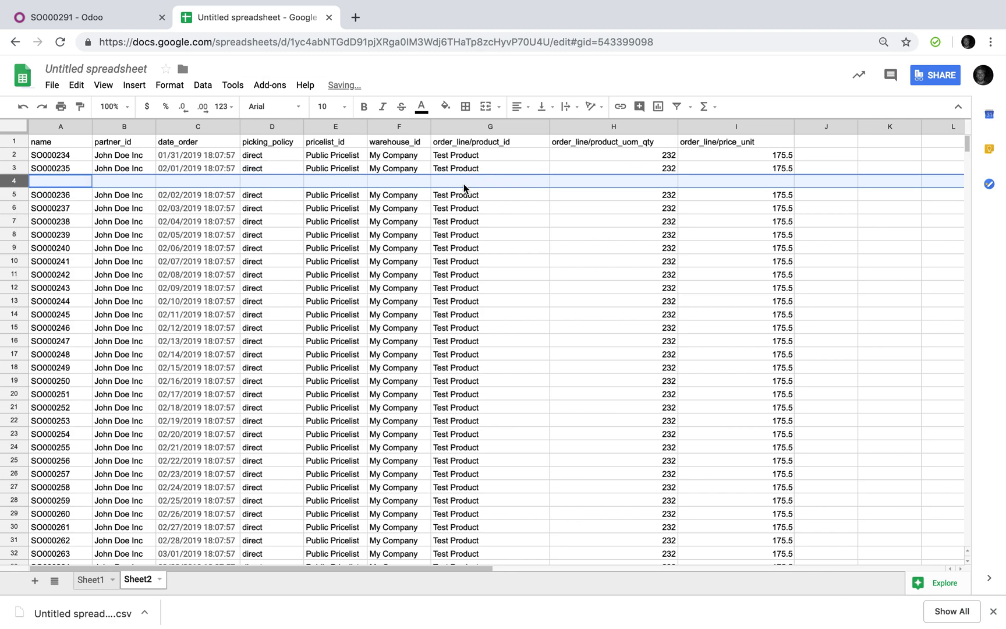
left_click(464, 187)
type("Test Product")
key("Tab")
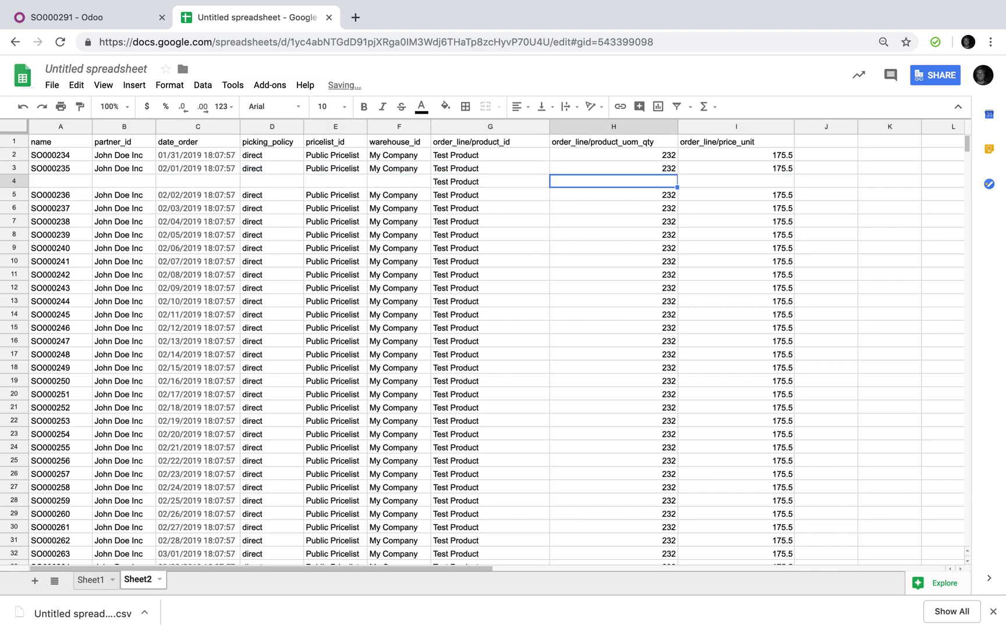
type("234234243")
key("Tab")
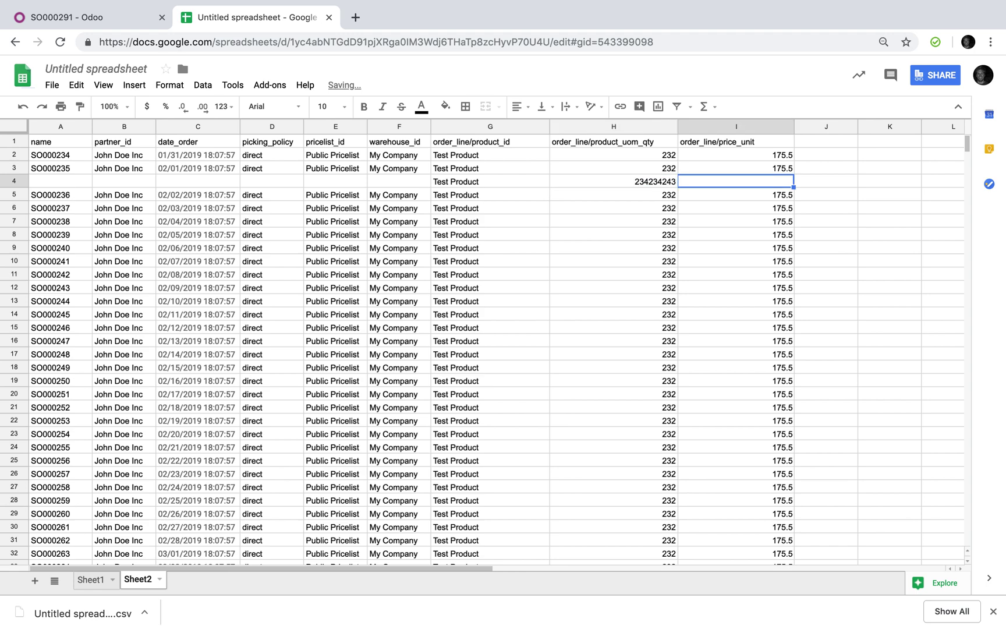
type("900")
key("Return")
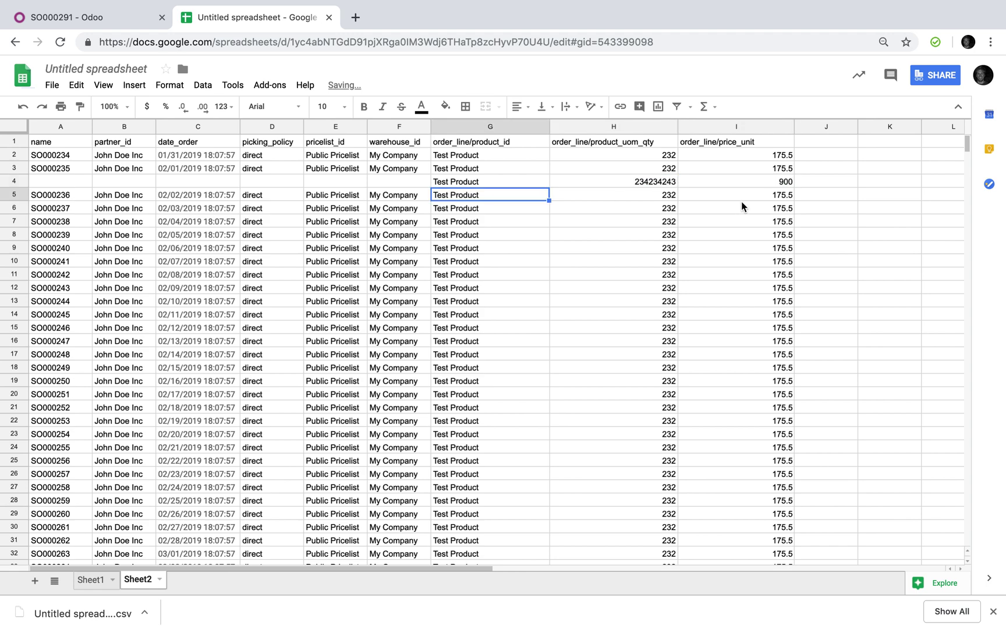
left_click(878, 234)
scroll(252, 362, "down", 2)
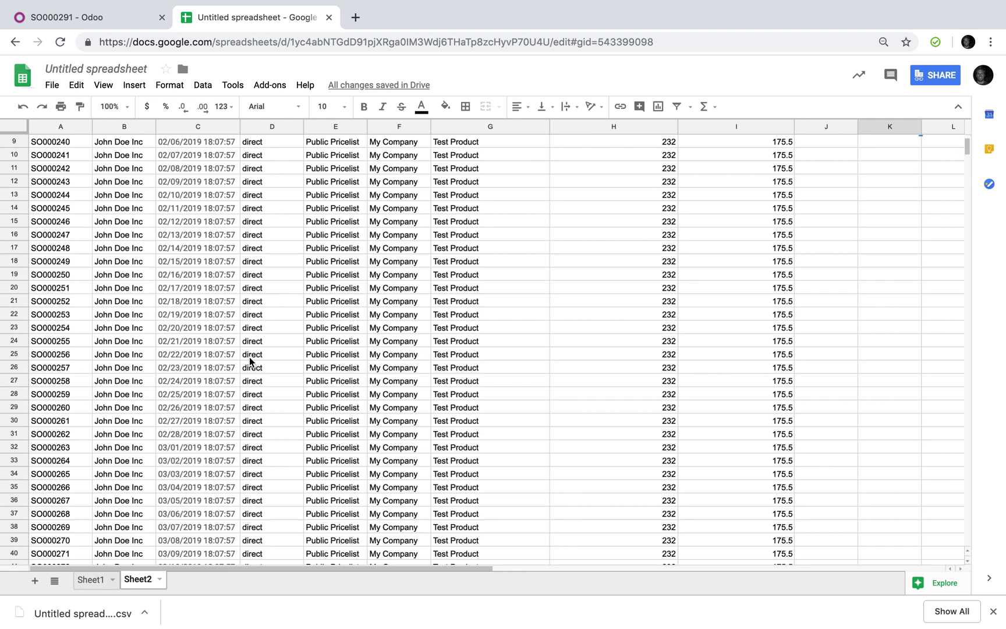
scroll(250, 361, "up", 2)
scroll(99, 265, "down", 10)
scroll(99, 265, "up", 10)
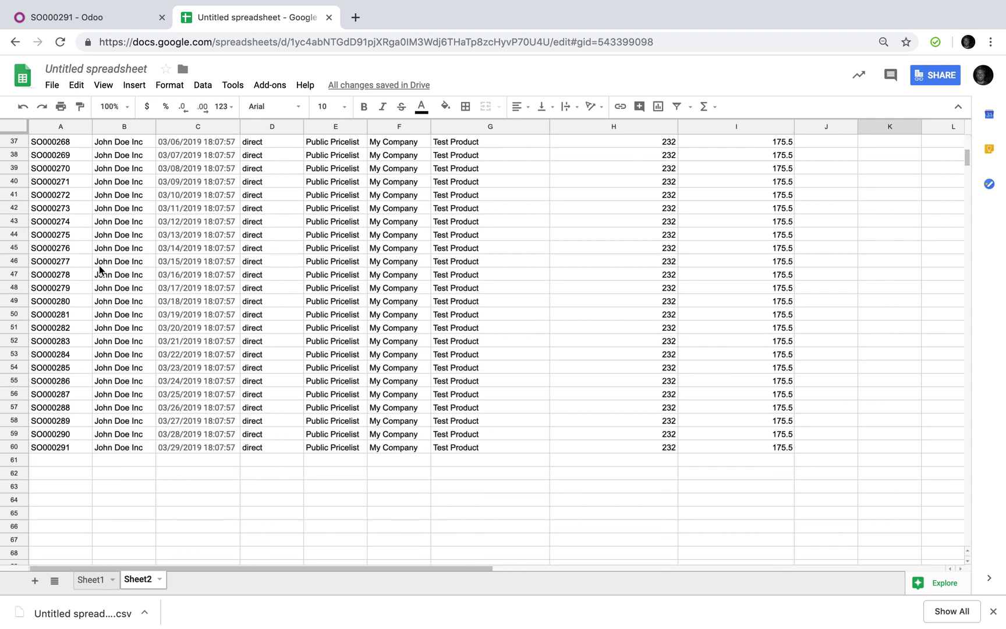
Download the current sheet as a comma-separated values (.csv) file
left_click(52, 85)
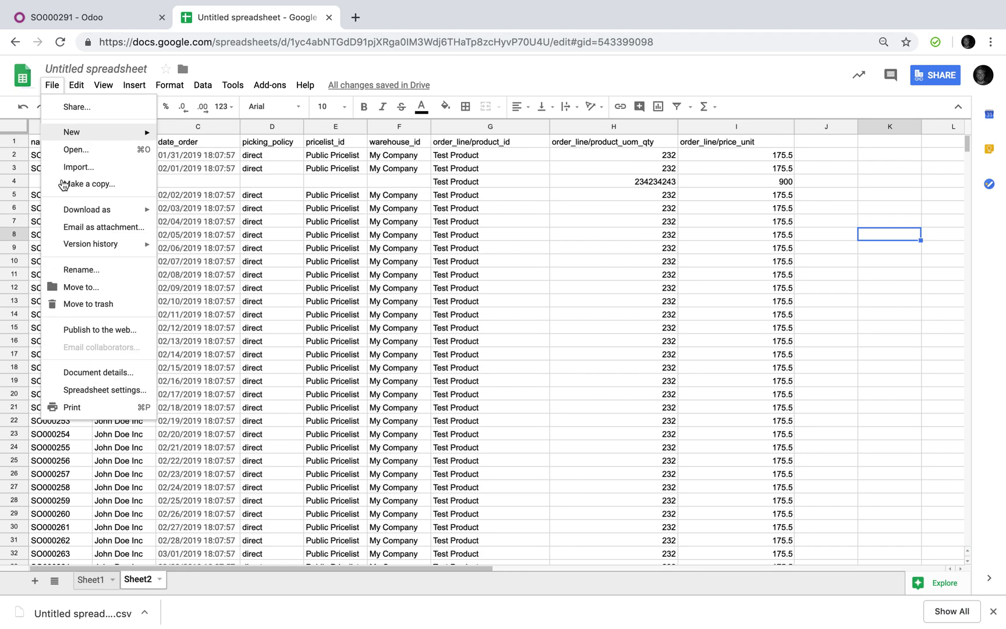
mouse_move(79, 214)
left_click(258, 284)
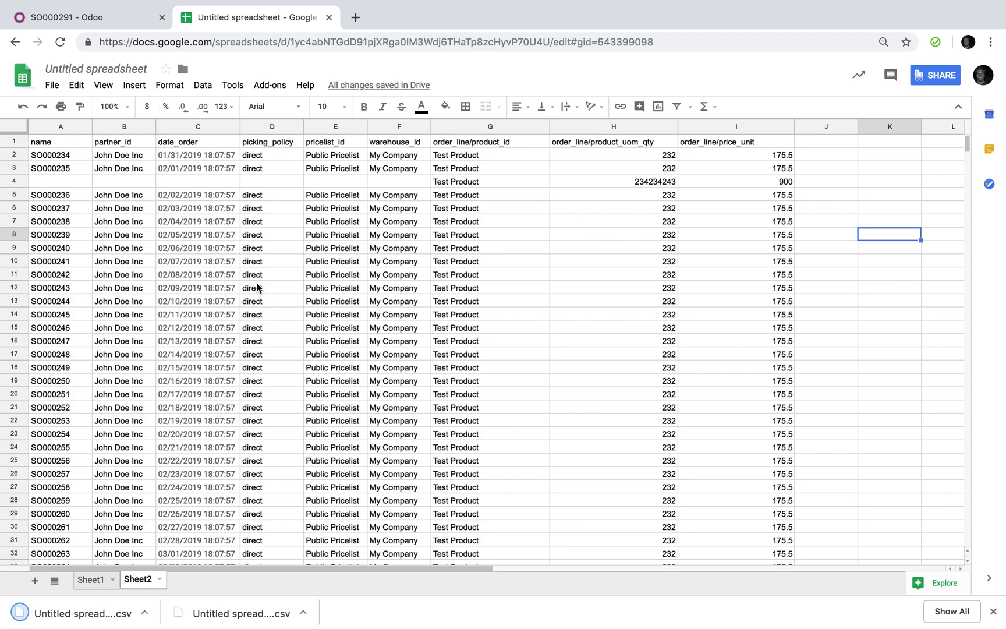
Back in Odoo, open the Orders > Sales Orders list
left_click(99, 18)
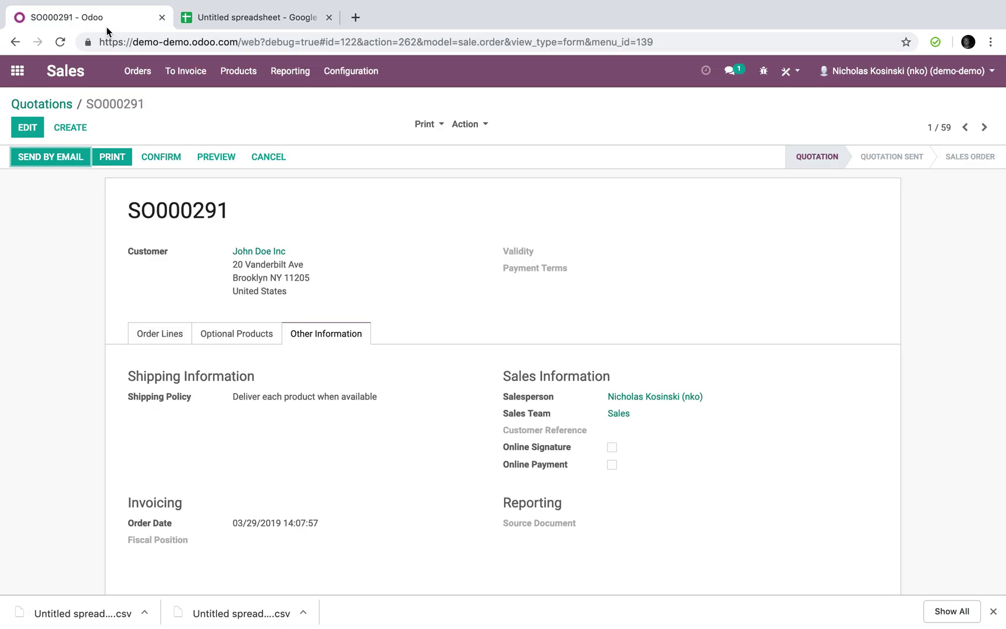
left_click(49, 103)
left_click(127, 74)
left_click(130, 76)
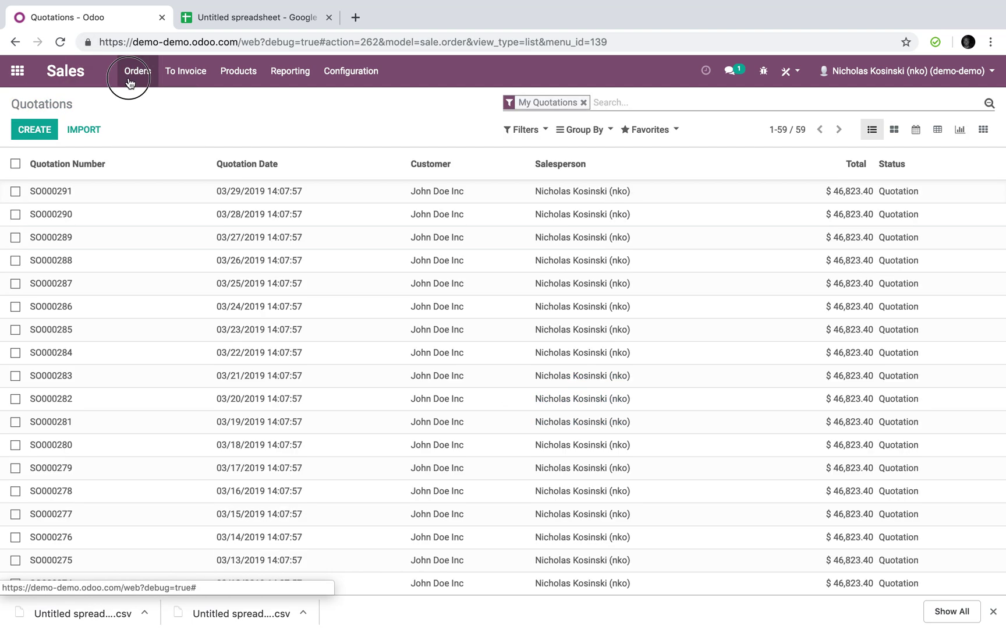
left_click(131, 75)
left_click(137, 120)
Load the downloaded Sheet2 CSV into the sales order import and run Test Import
left_click(88, 130)
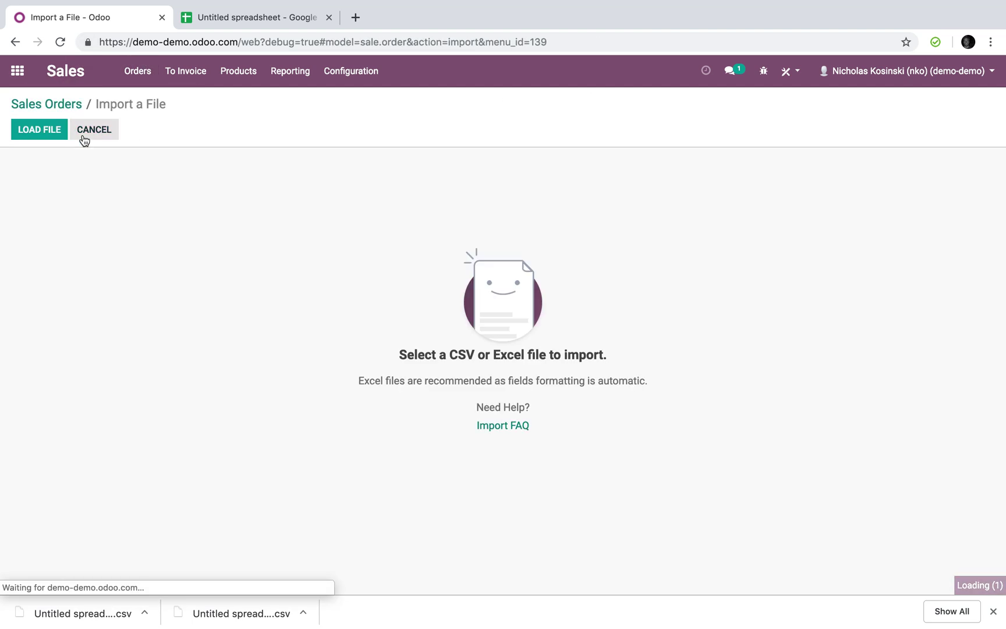
left_click(28, 129)
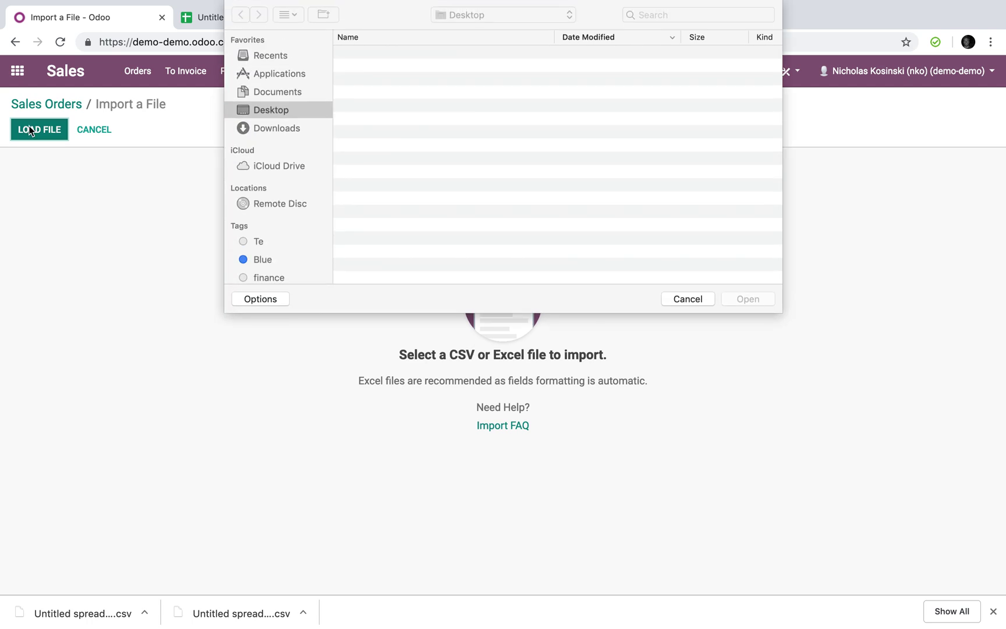
double_click(449, 53)
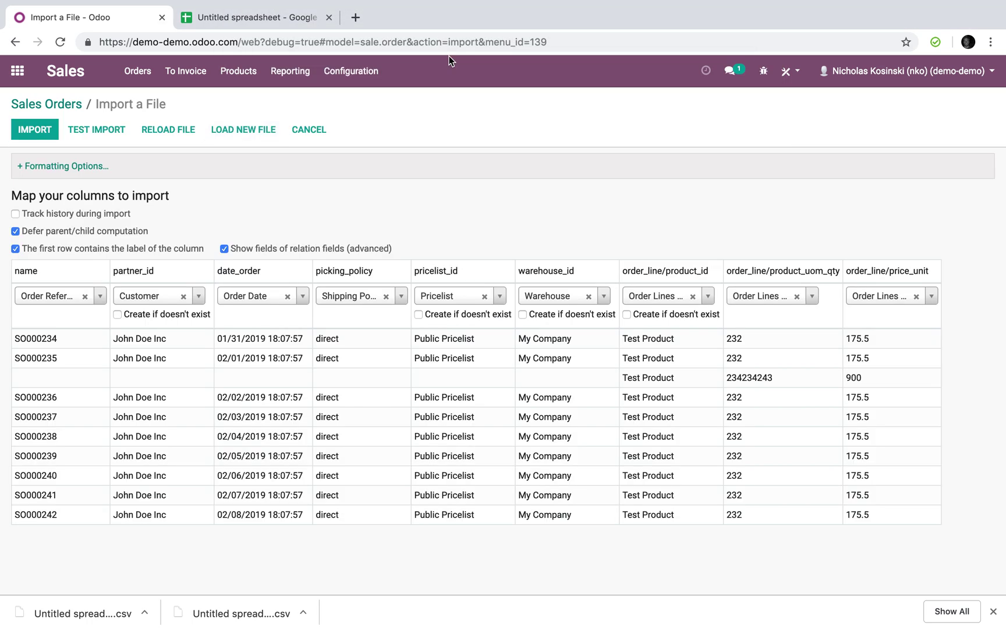
left_click(87, 131)
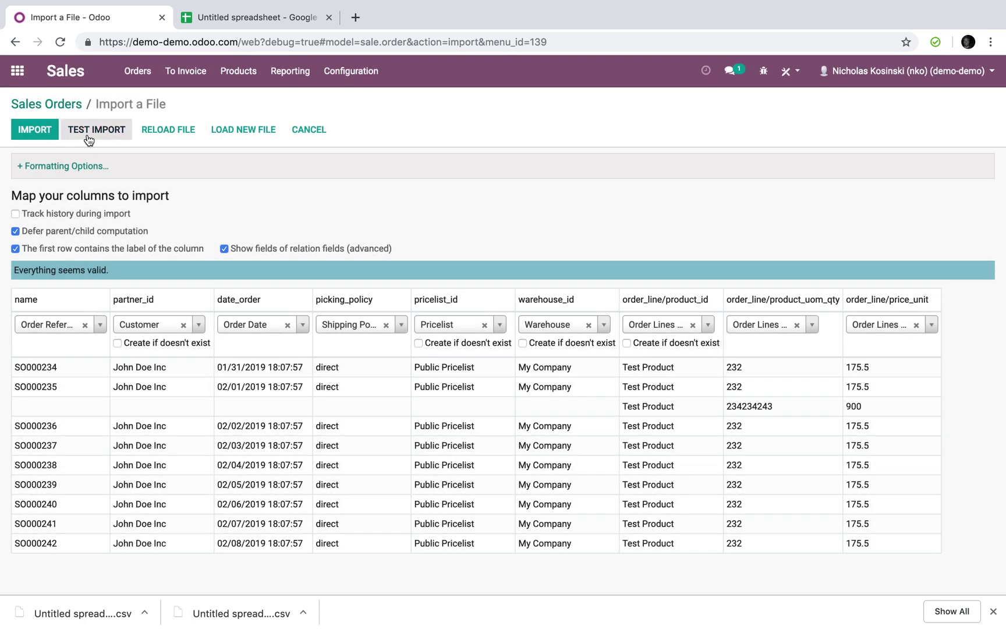
Import the sales orders for real and scroll the list down to the totals row
left_click(49, 139)
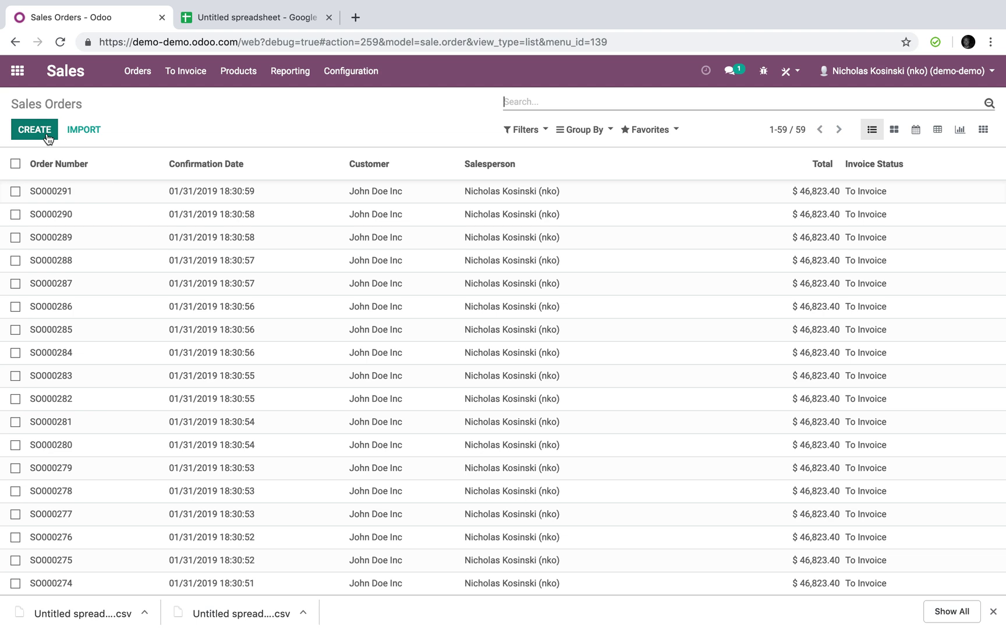
scroll(515, 402, "down", 15)
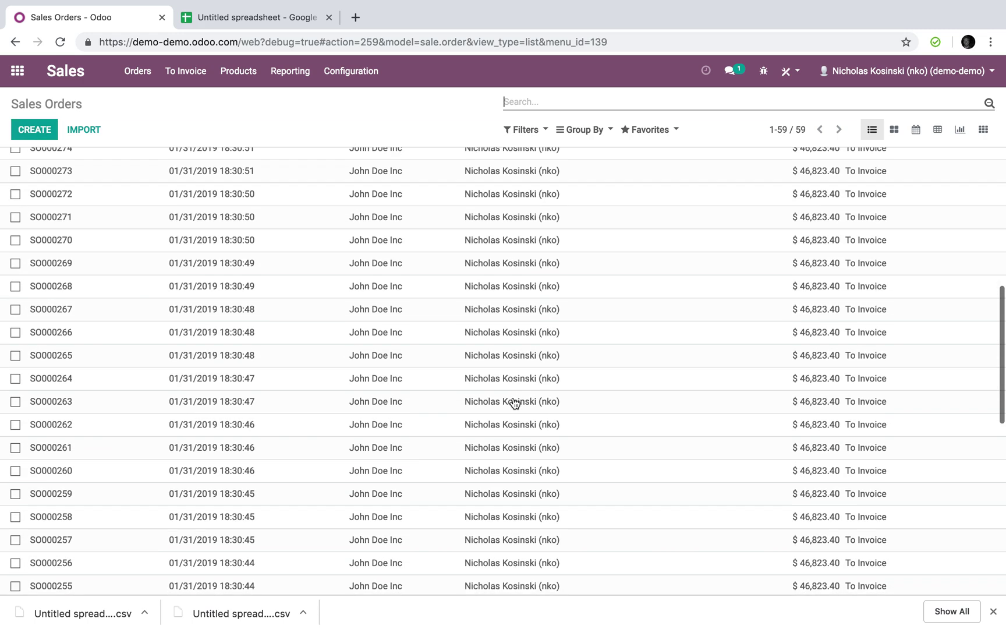
scroll(515, 402, "down", 5)
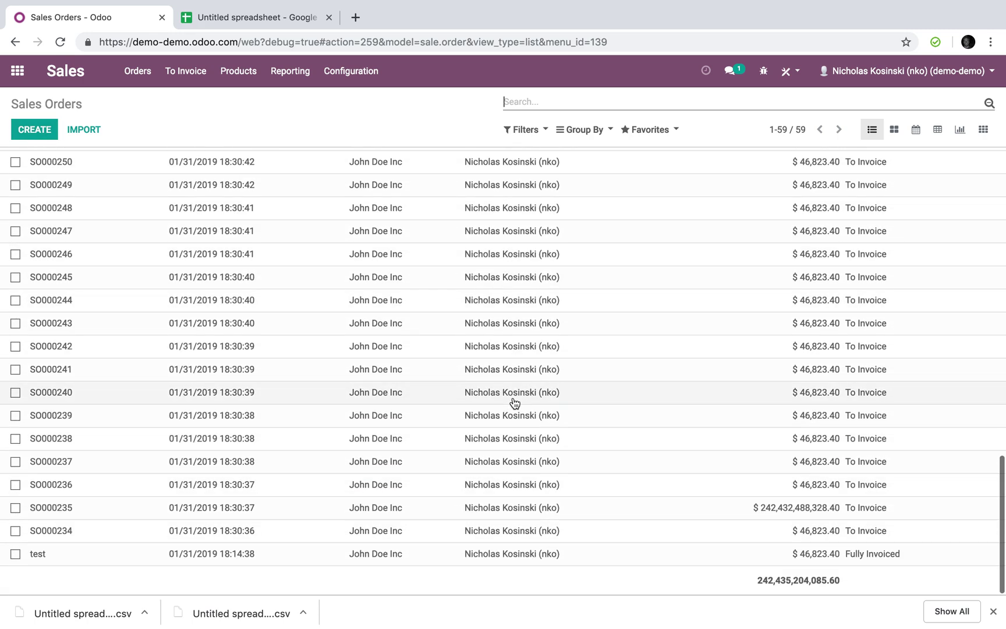
scroll(515, 402, "up", 15)
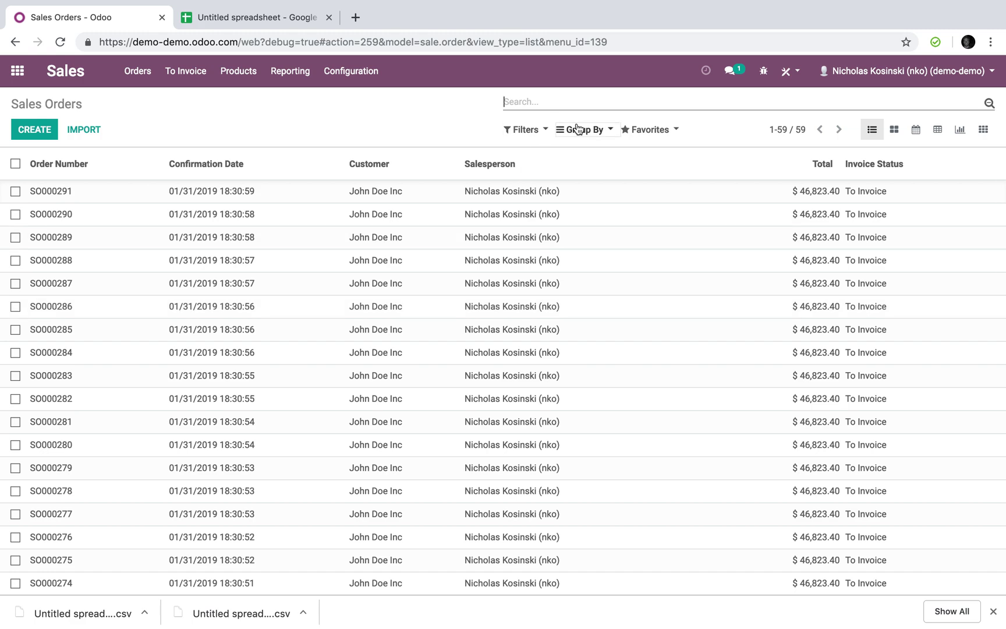
scroll(622, 480, "down", 11)
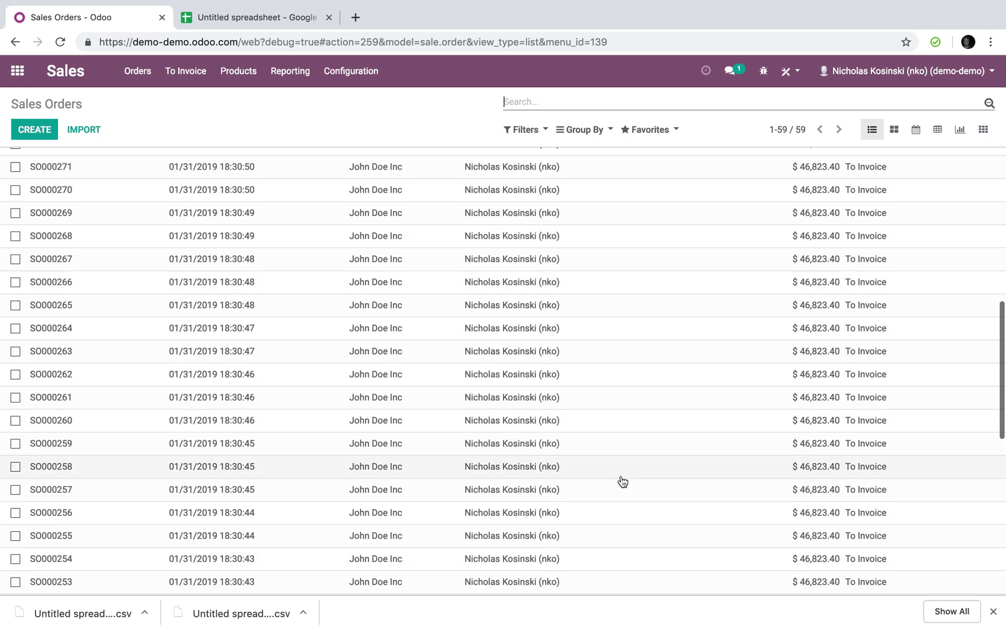
scroll(622, 480, "down", 5)
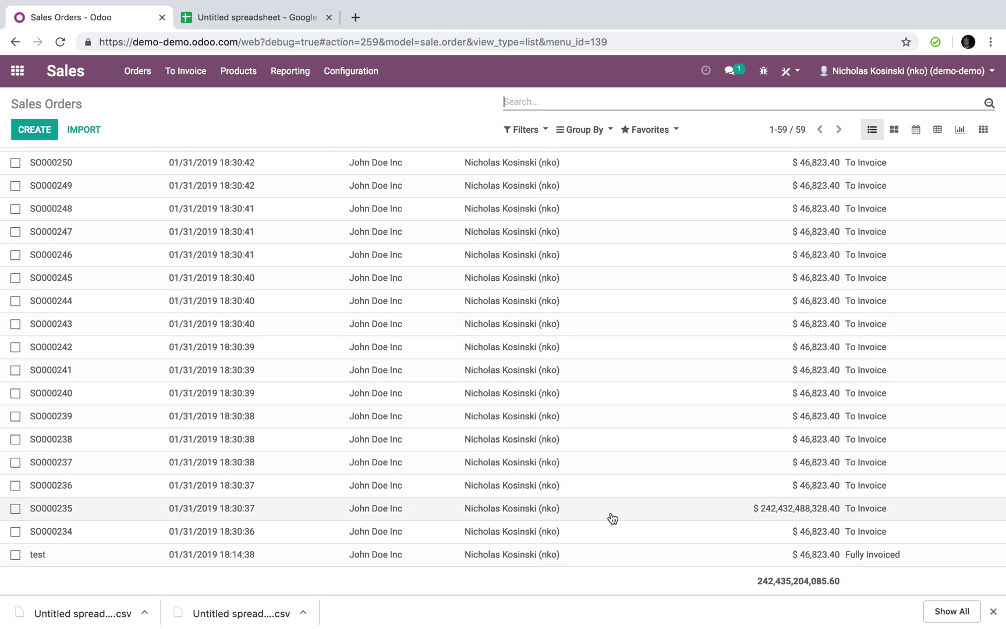
left_click(652, 508)
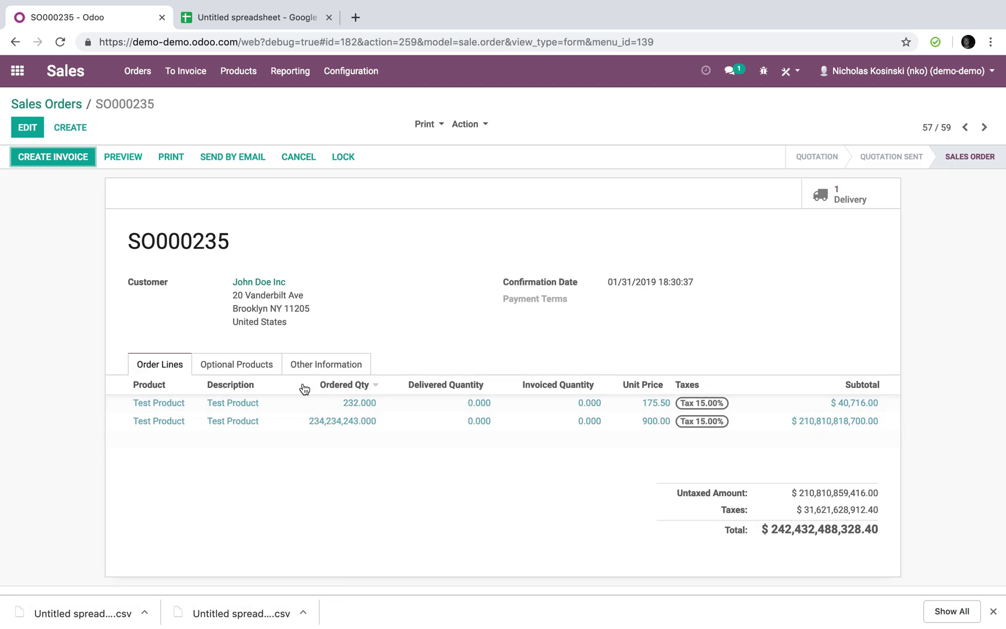
Look over order S0000235's two Test Product lines, then return to the list and app menu
scroll(304, 389, "down", 2)
scroll(174, 233, "up", 2)
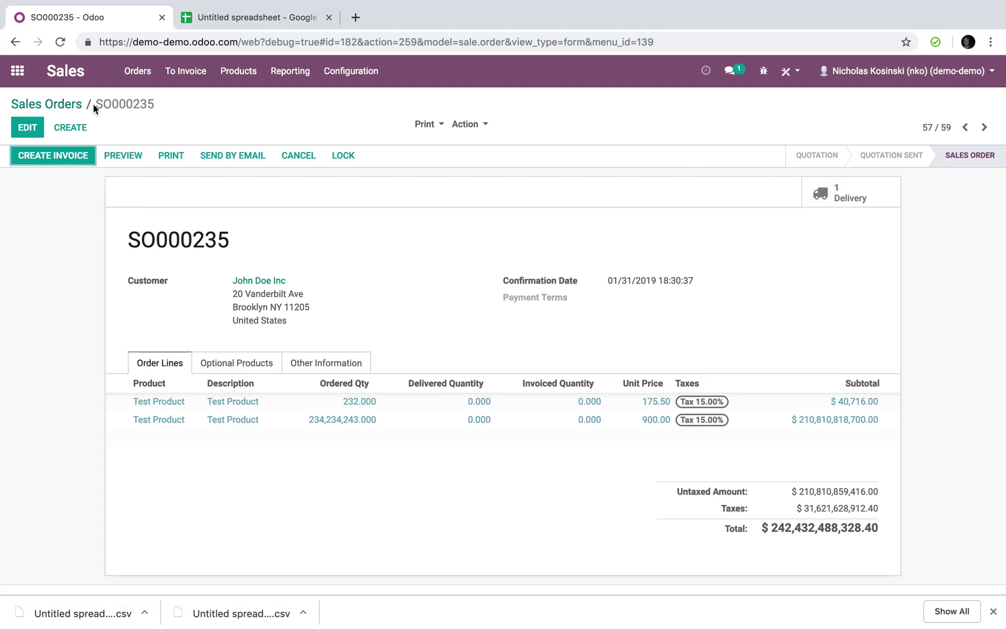
left_click(61, 105)
left_click(18, 71)
Open Inventory via 'inv' and view the 59 waiting delivery orders
type("inv")
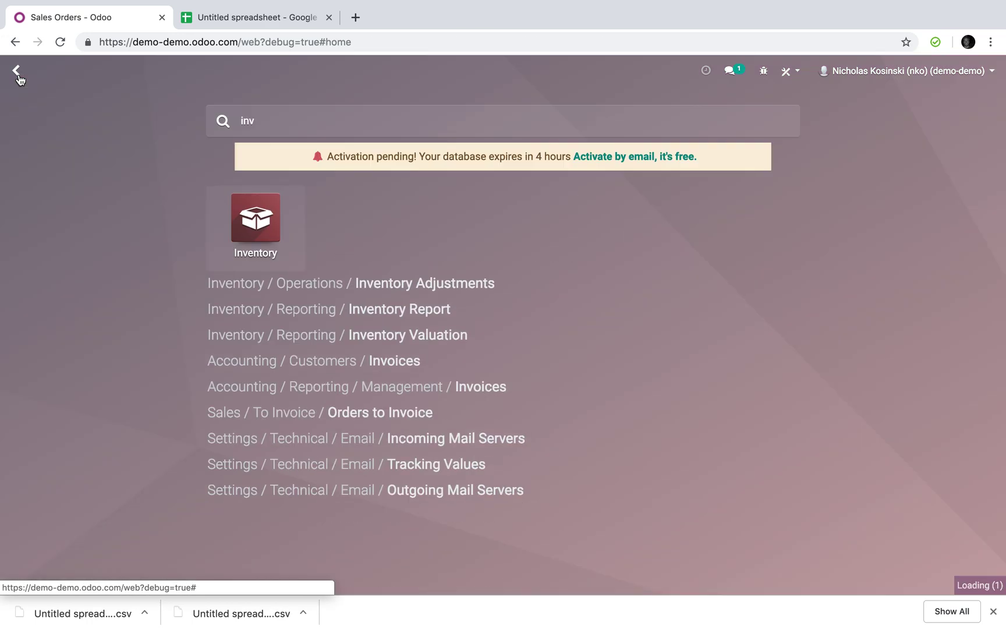
key("Return")
left_click(402, 209)
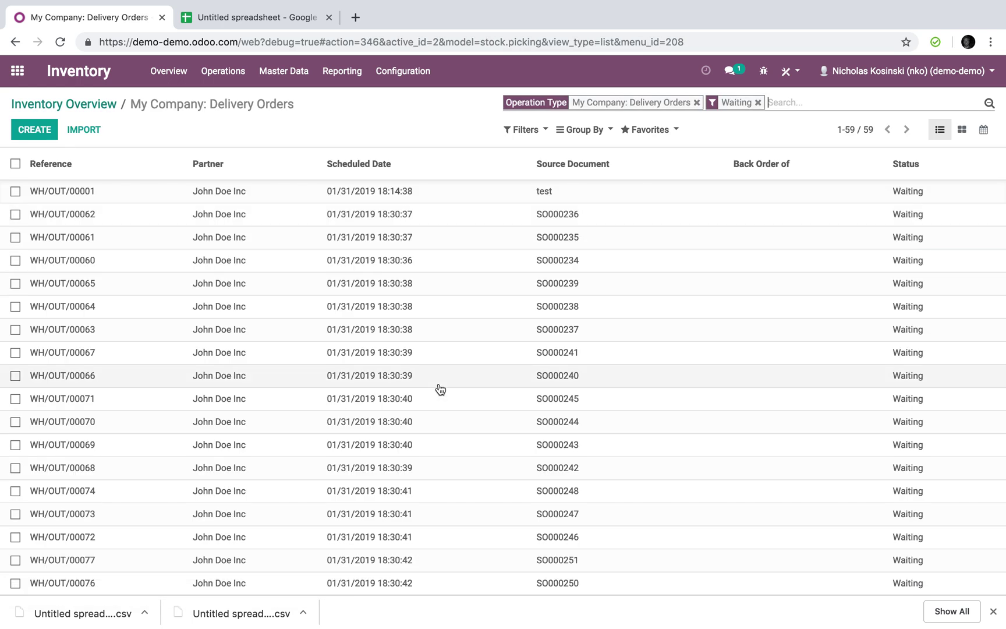
scroll(440, 389, "down", 15)
scroll(440, 389, "up", 15)
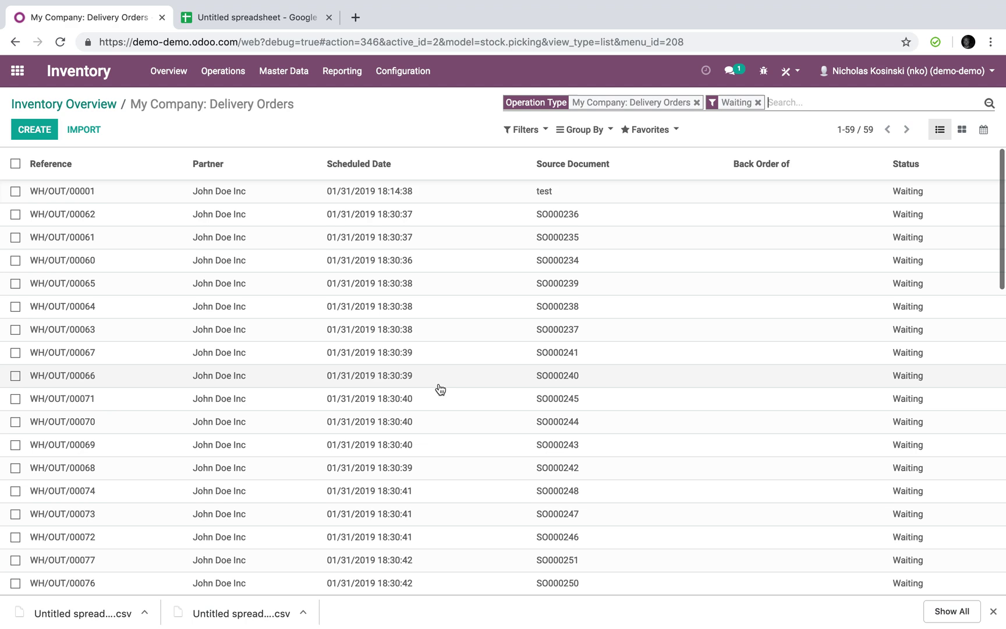
left_click(93, 105)
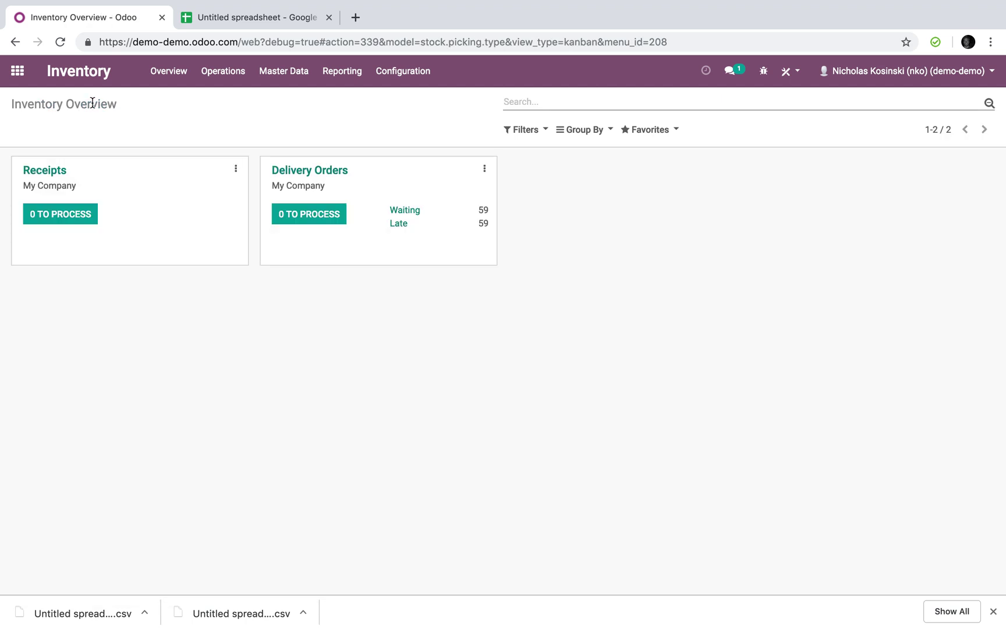
Return to the Sales Orders list via an app search for 'der' and select all orders
left_click(24, 71)
type("der")
key("Return")
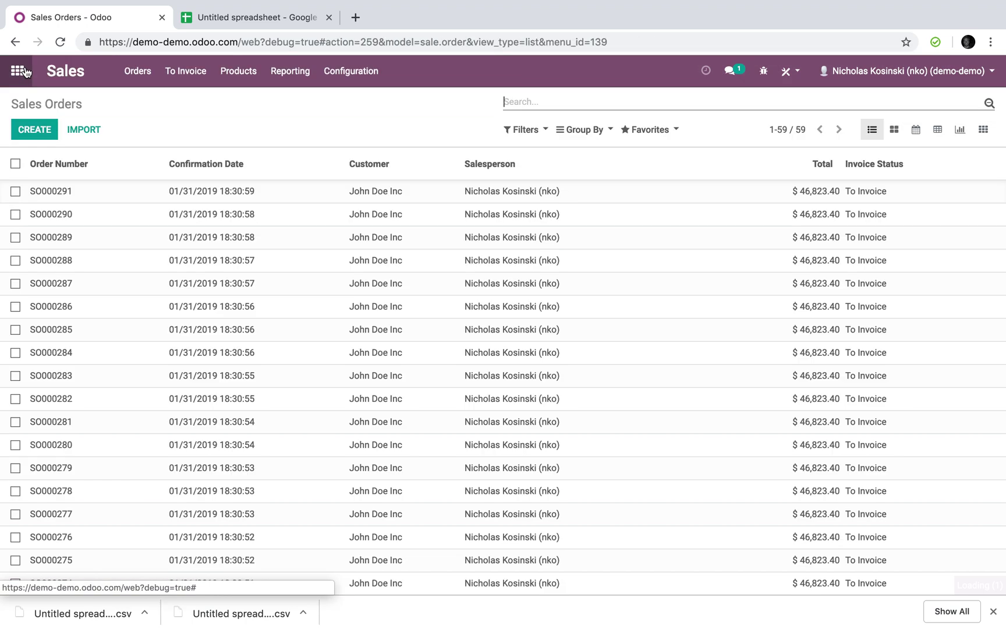
left_click(16, 164)
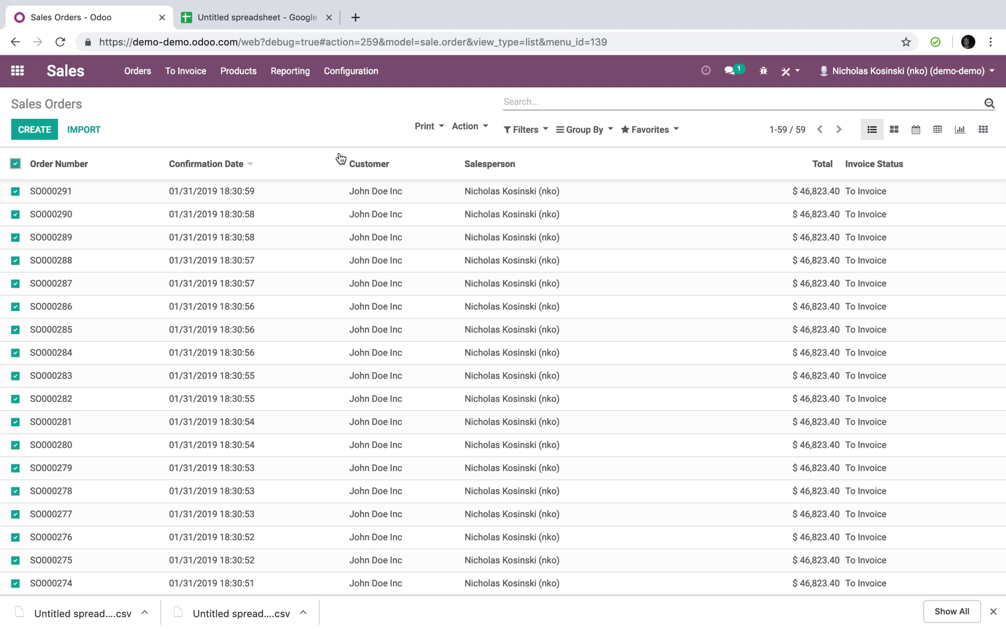
Filter the sales orders list to only those To Invoice
left_click(526, 130)
left_click(528, 178)
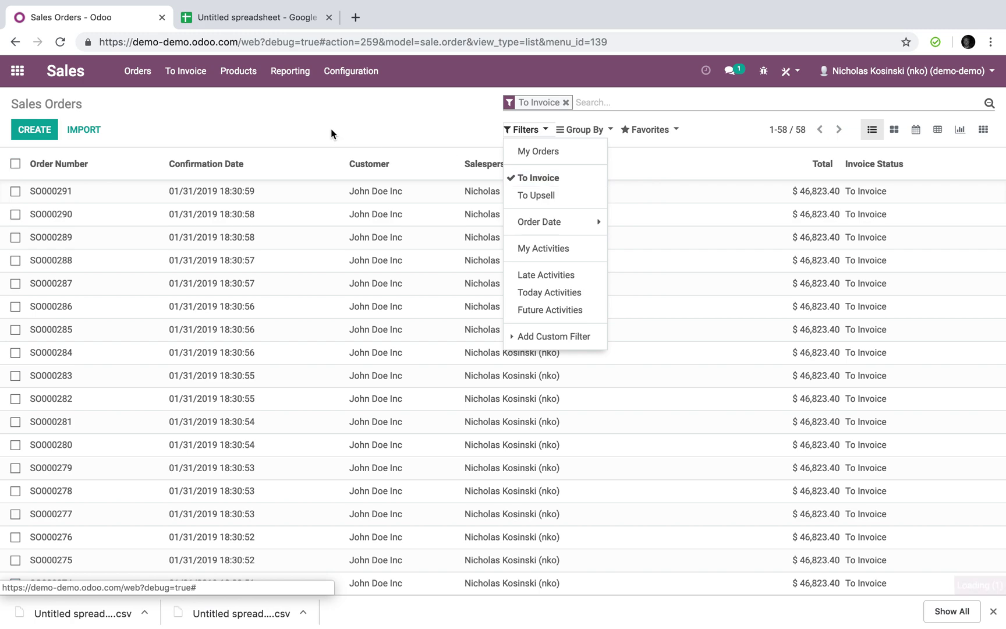
scroll(367, 443, "down", 15)
scroll(371, 457, "up", 15)
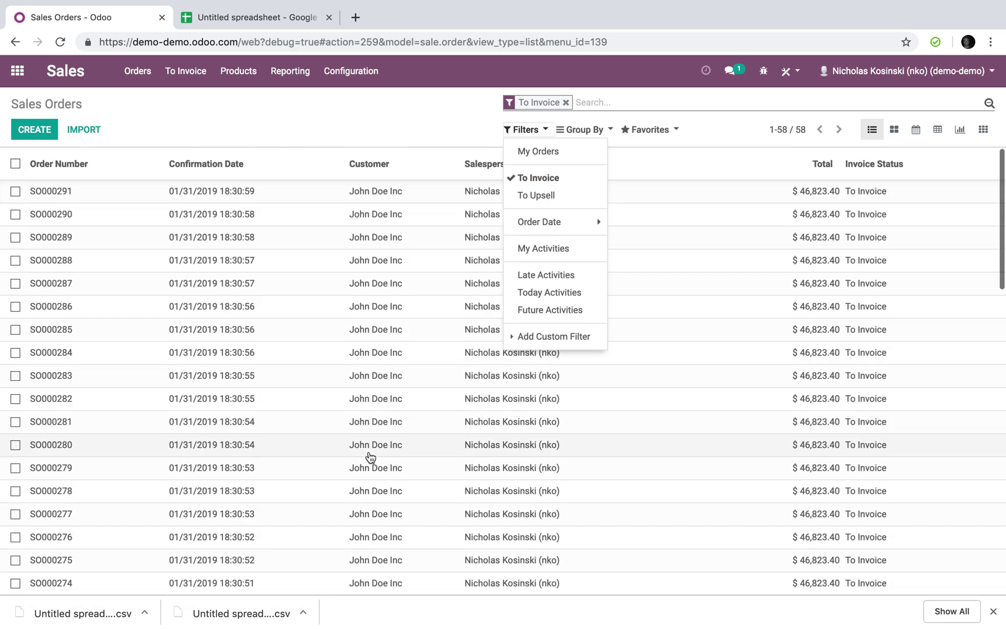
left_click(425, 124)
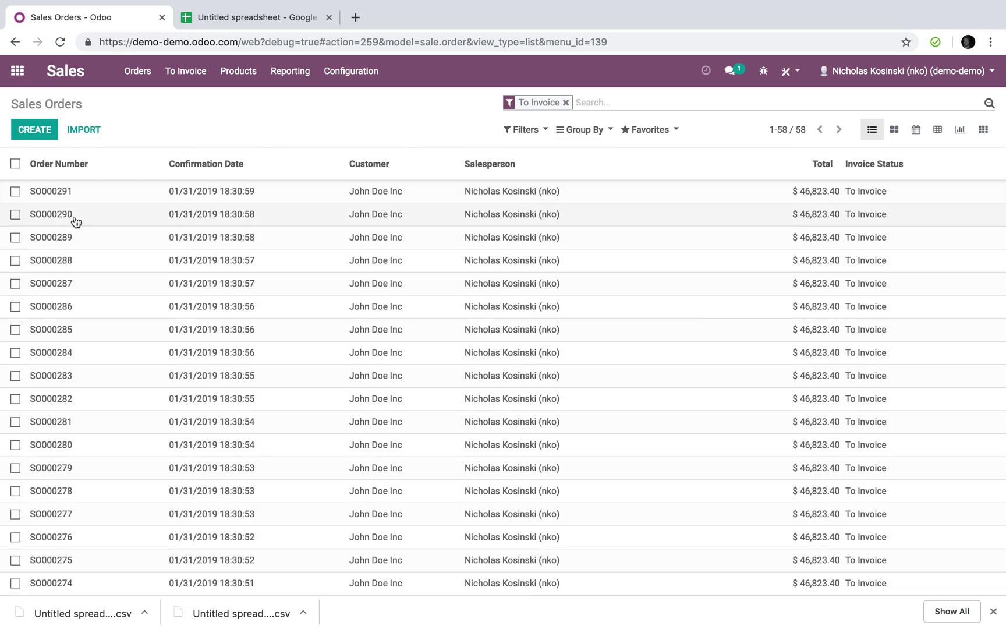
Select all 58 orders and create and view their invoices through Invoice Order
left_click(16, 164)
left_click(478, 133)
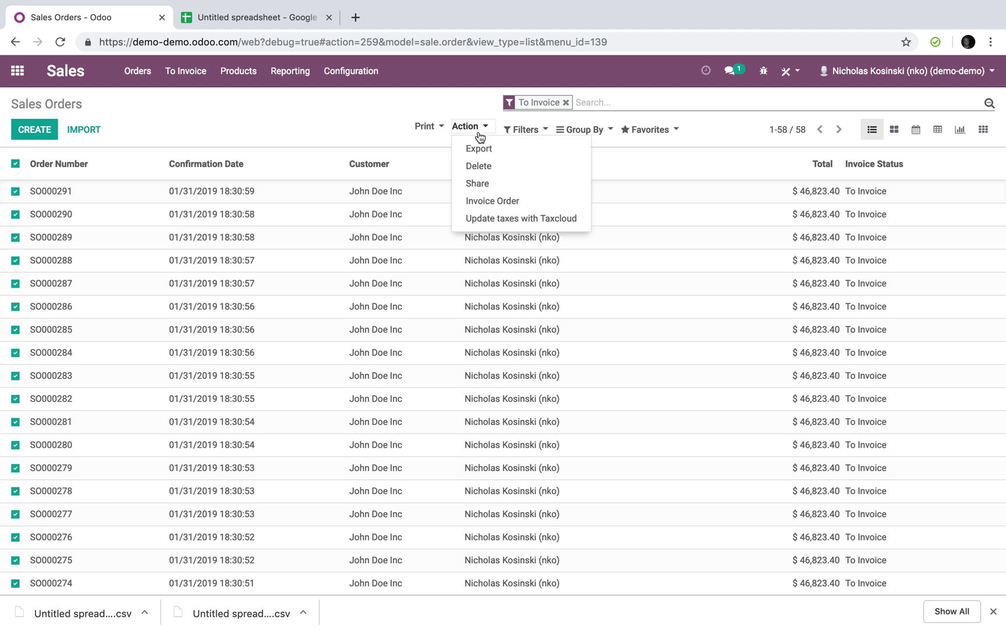
left_click(495, 205)
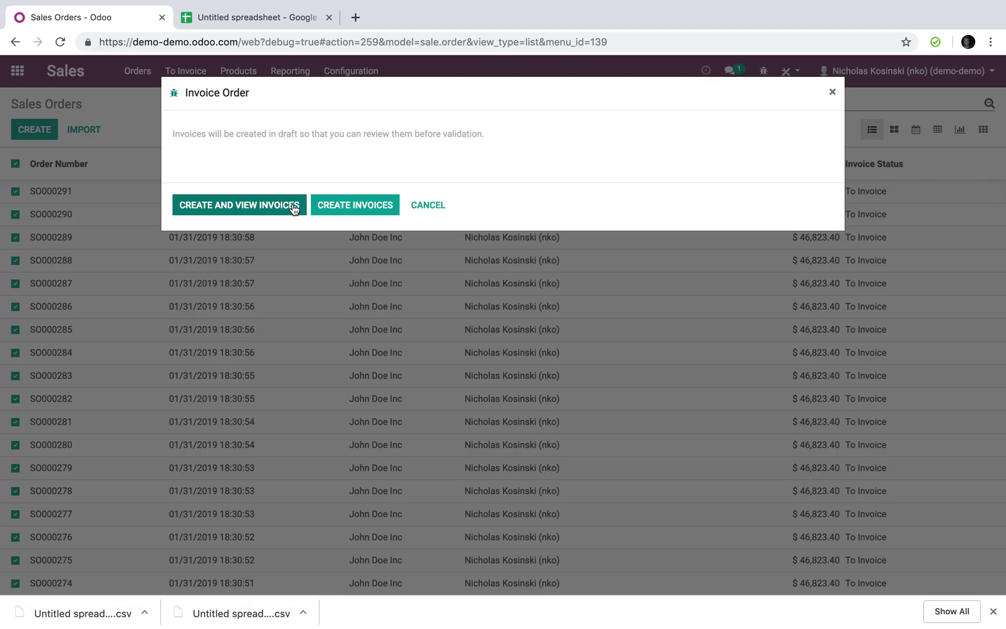
left_click(294, 205)
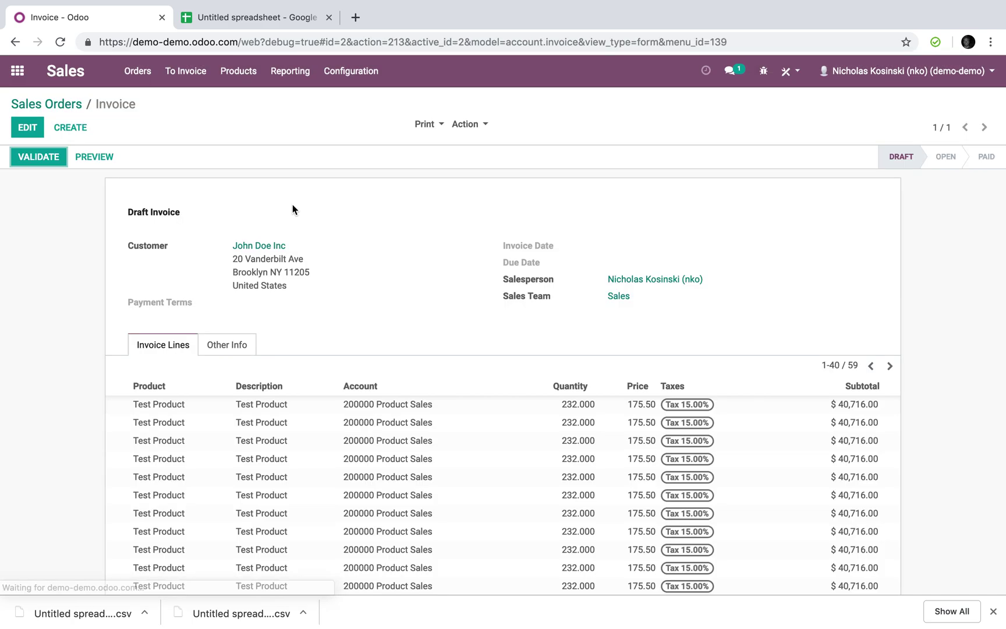
Scroll through the draft invoice's lines, totals and chatter, then go back to the home menu
scroll(391, 361, "down", 13)
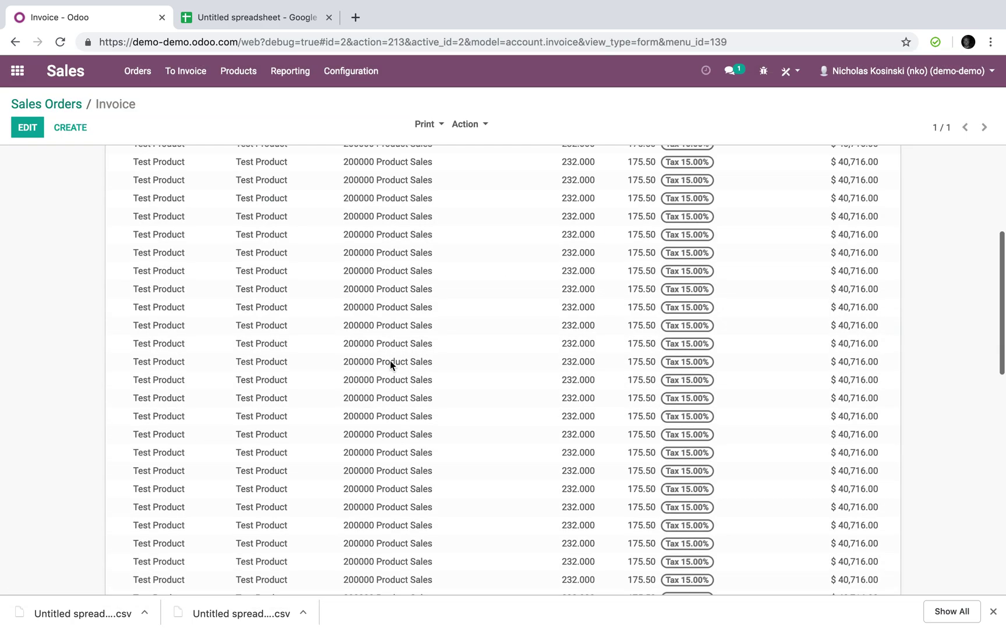
scroll(935, 499, "down", 3)
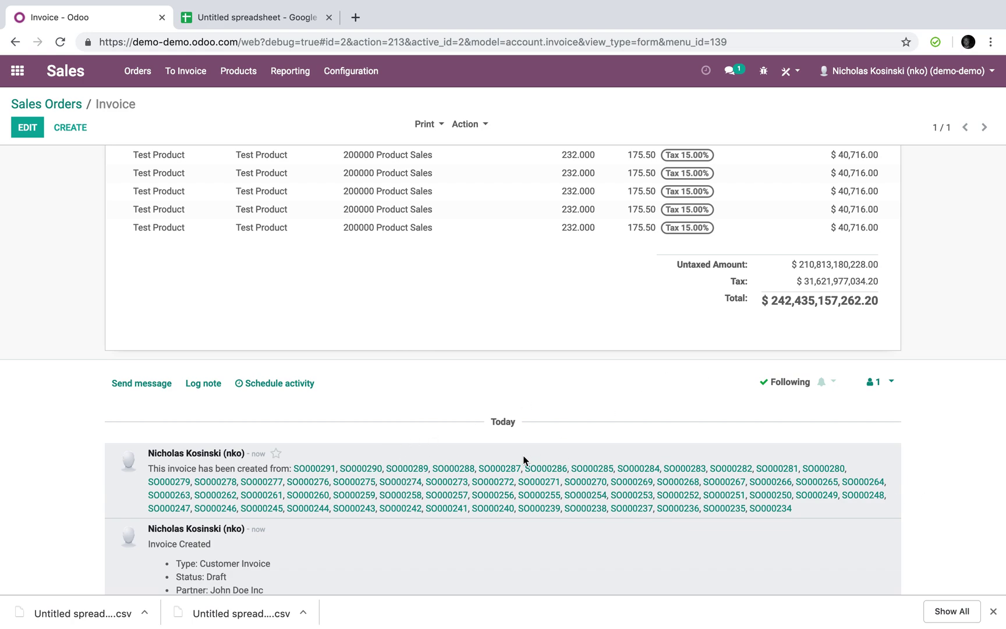
scroll(523, 455, "up", 16)
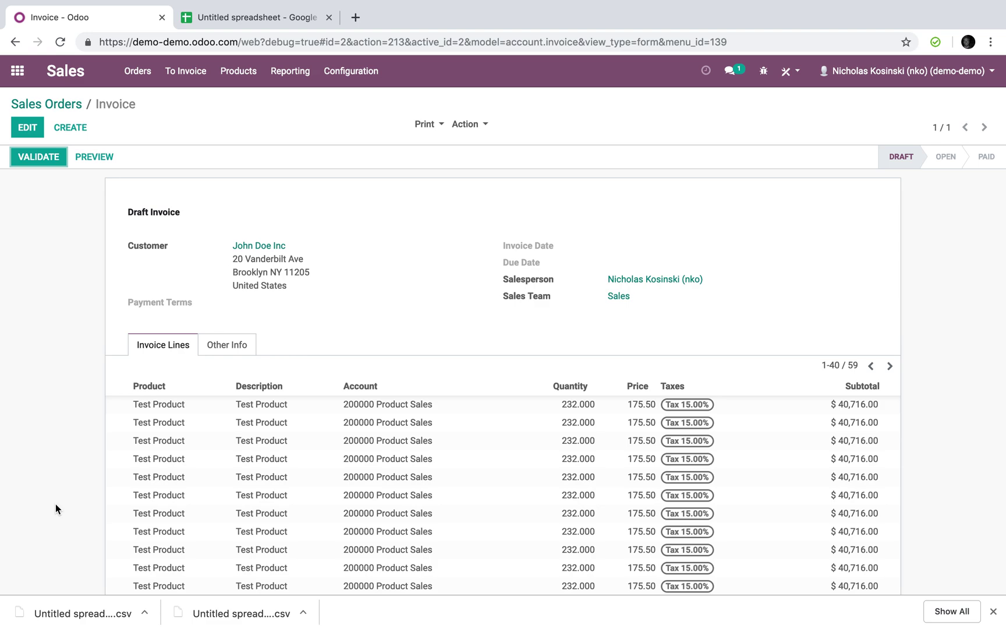
scroll(634, 492, "down", 5)
scroll(600, 493, "up", 5)
left_click(59, 104)
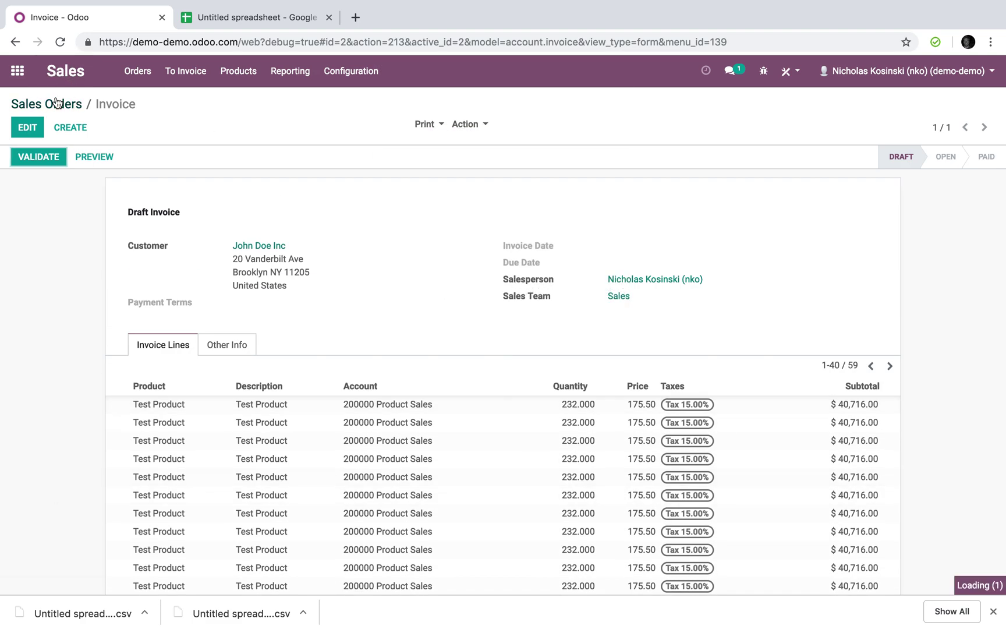
left_click(16, 79)
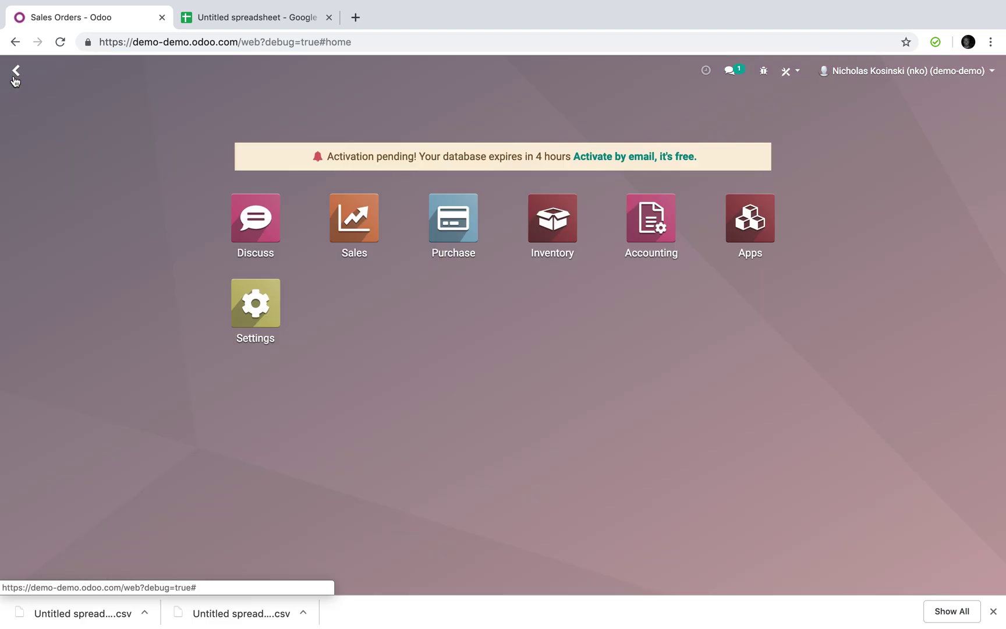
Copy Sheet2's header row A1:I1, from name to order_line/price_unit
left_click(227, 16)
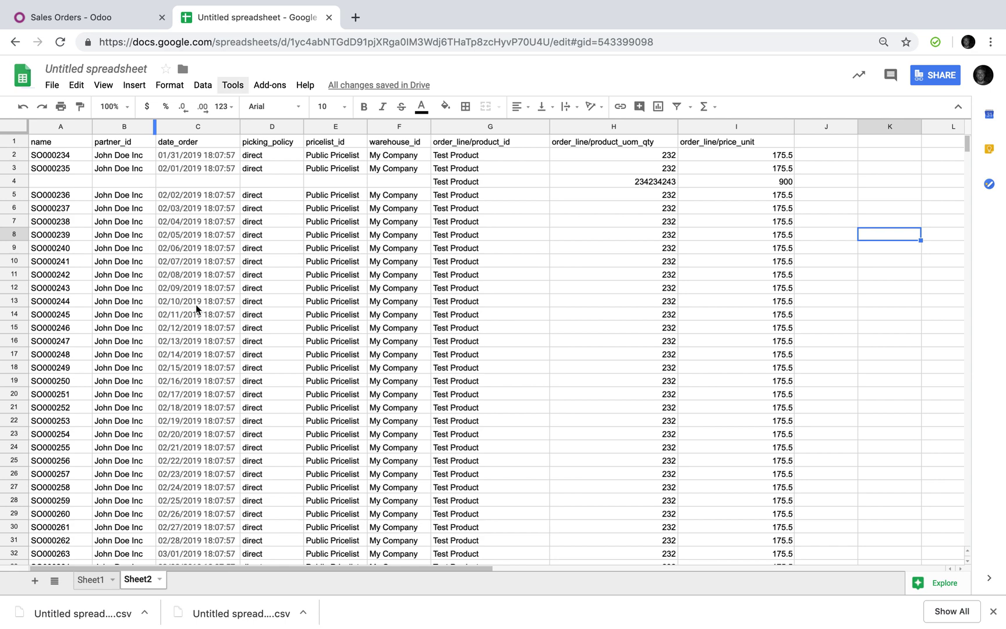
left_click(52, 154)
scroll(130, 441, "down", 5)
scroll(132, 441, "up", 5)
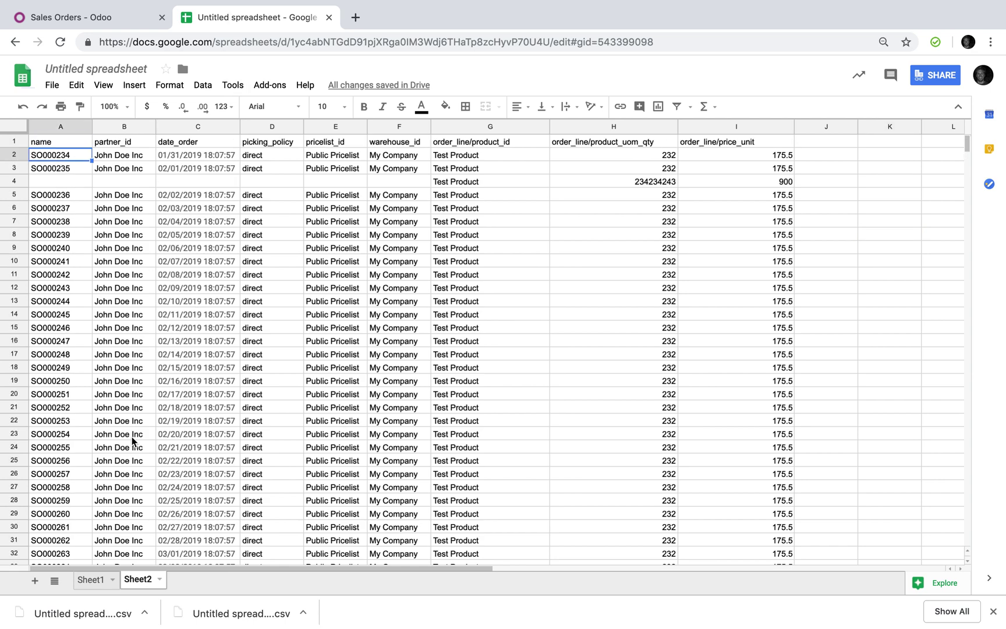
left_click_drag(60, 143, 474, 154)
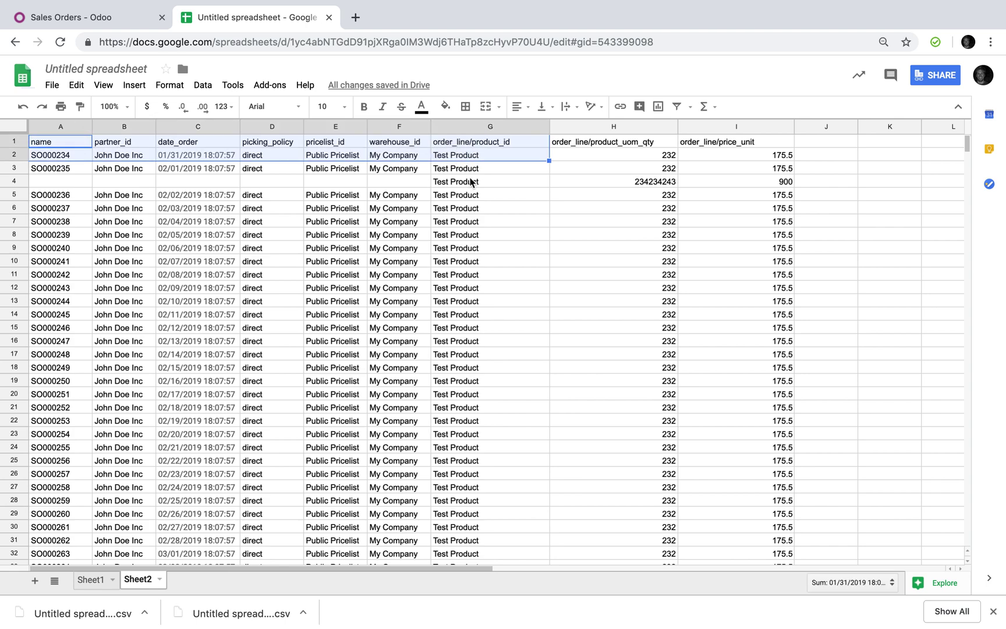
left_click(102, 185)
left_click_drag(64, 146, 124, 144)
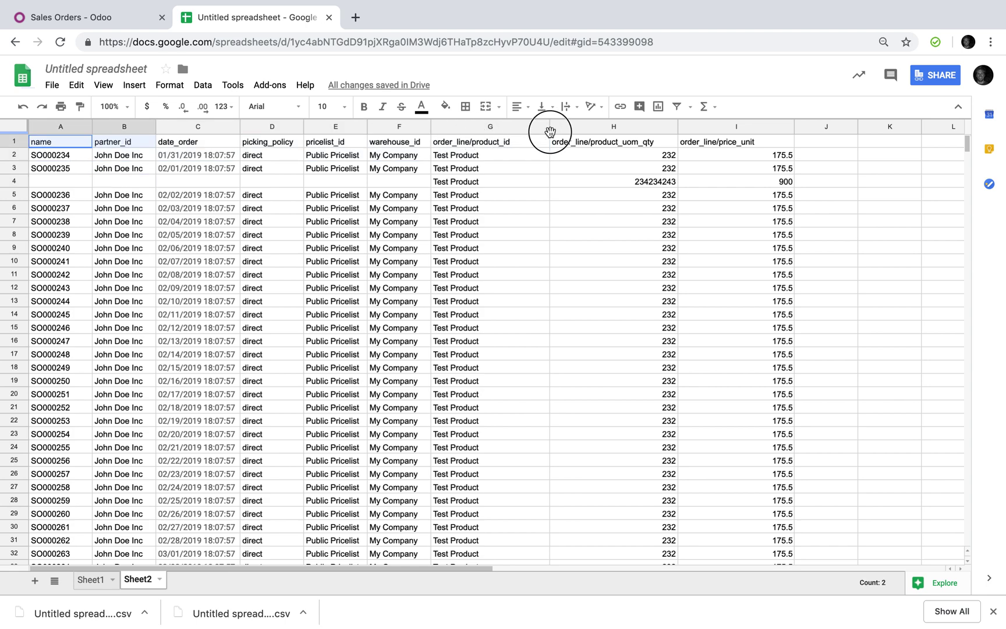
left_click_drag(550, 131, 730, 140)
key("ctrl+c")
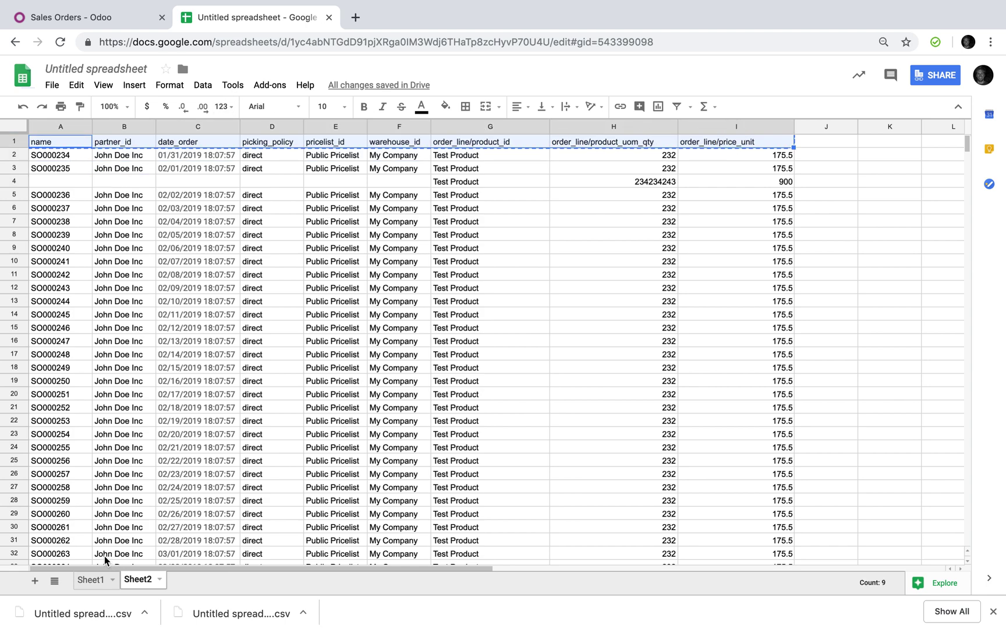
Paste the headers into a new Sheet3, widen columns A, G, H and I, and return to Sheet2
left_click(35, 581)
key("ctrl+v")
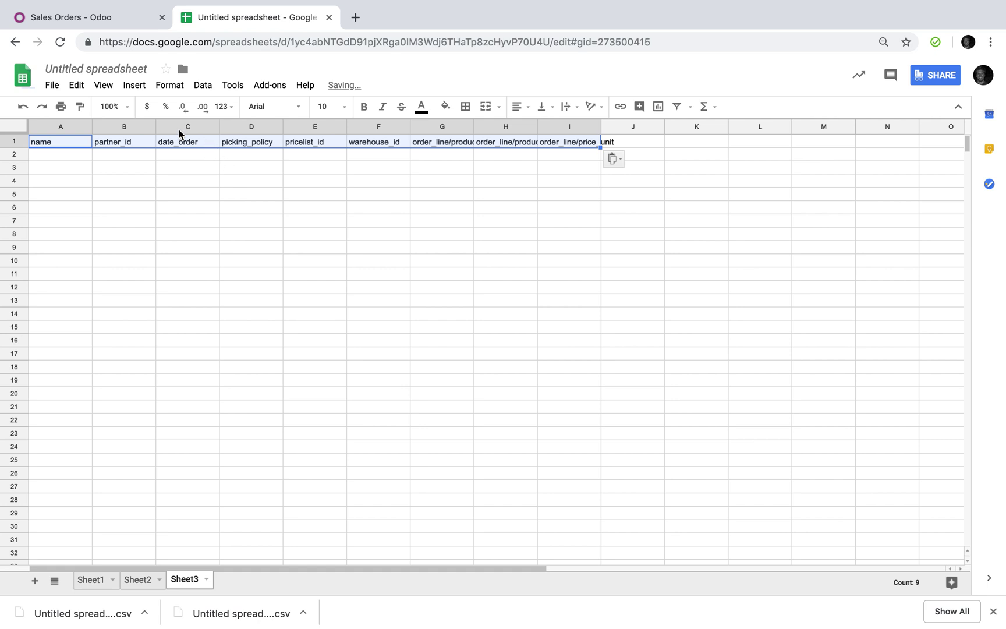
left_click_drag(92, 126, 102, 126)
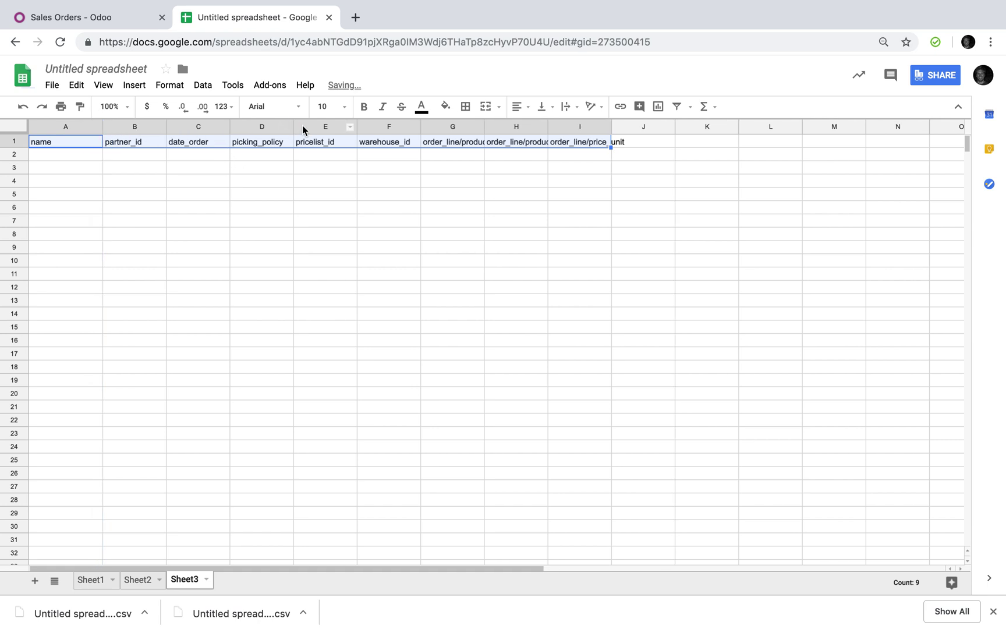
left_click_drag(485, 126, 530, 127)
left_click(596, 126)
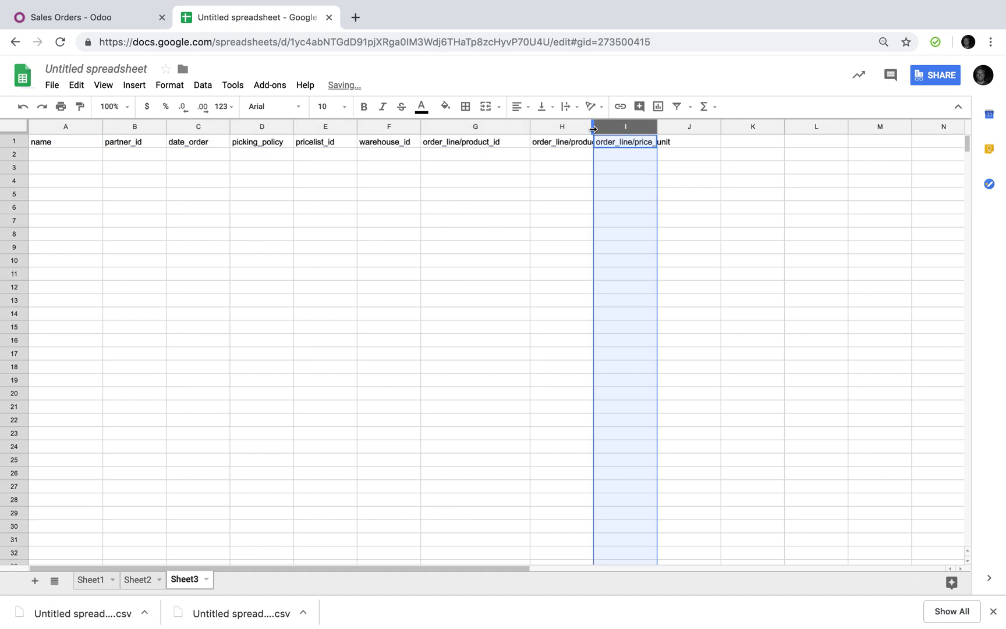
left_click_drag(593, 128, 628, 128)
left_click_drag(691, 127, 764, 128)
left_click(660, 181)
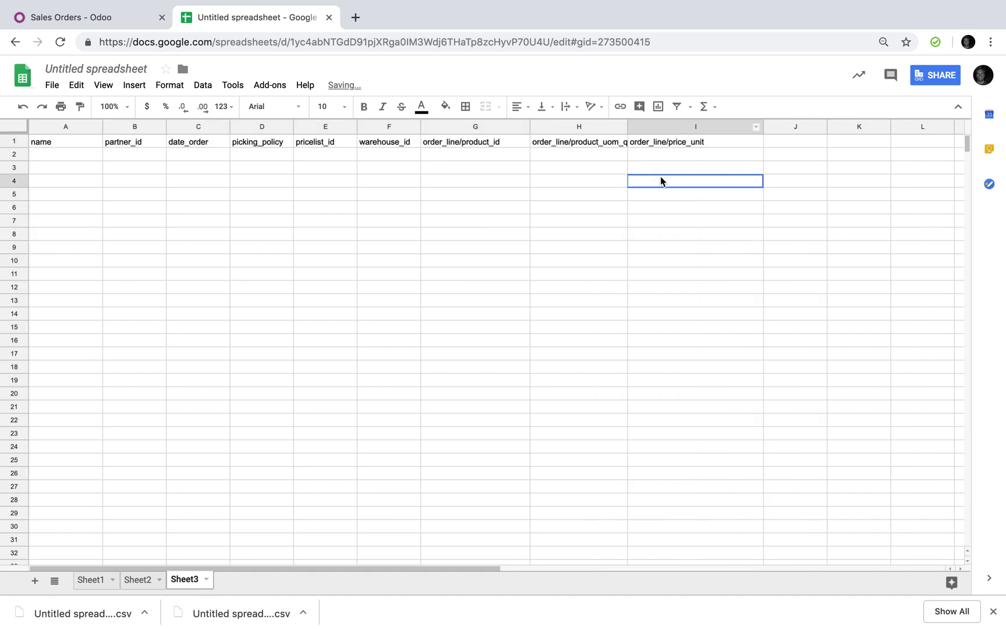
left_click(150, 585)
left_click(279, 207)
Paste the picking policy, pricelist and warehouse values and the order date into Sheet3's row 2
left_click(300, 156)
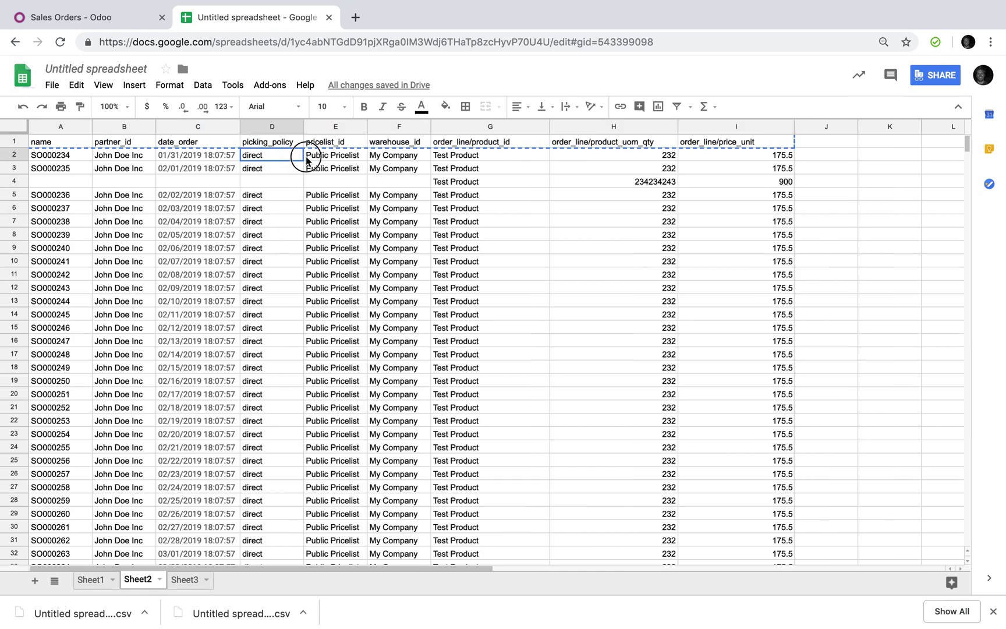
left_click(184, 579)
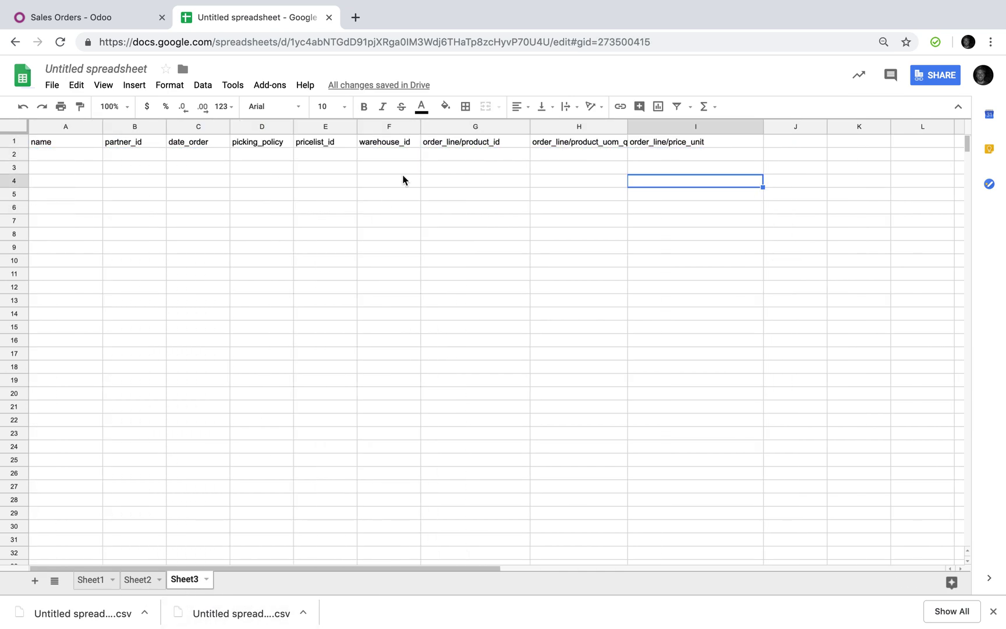
left_click(266, 153)
key("ctrl+v")
left_click(298, 206)
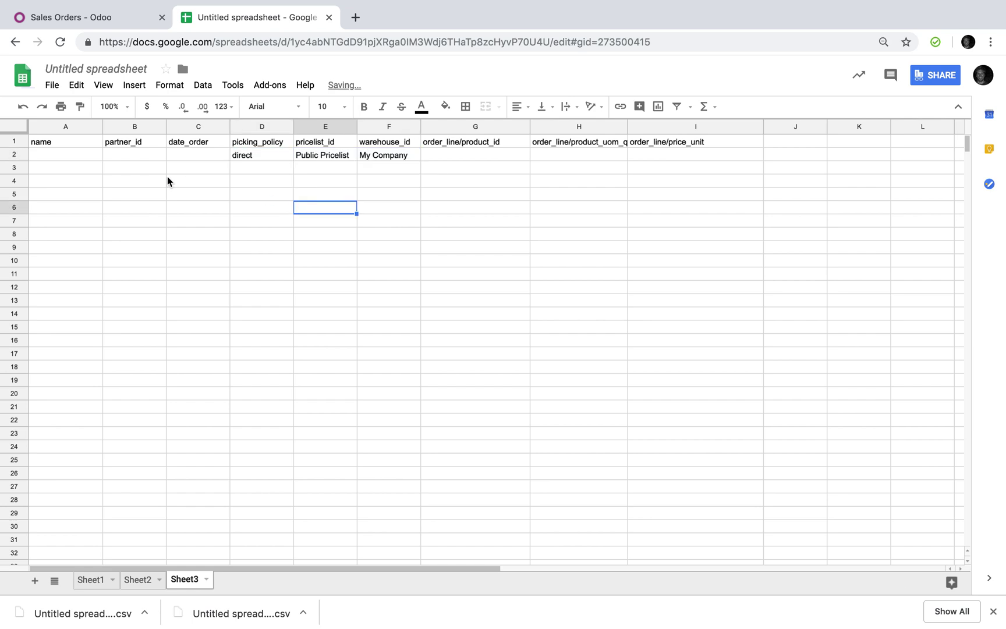
left_click(140, 580)
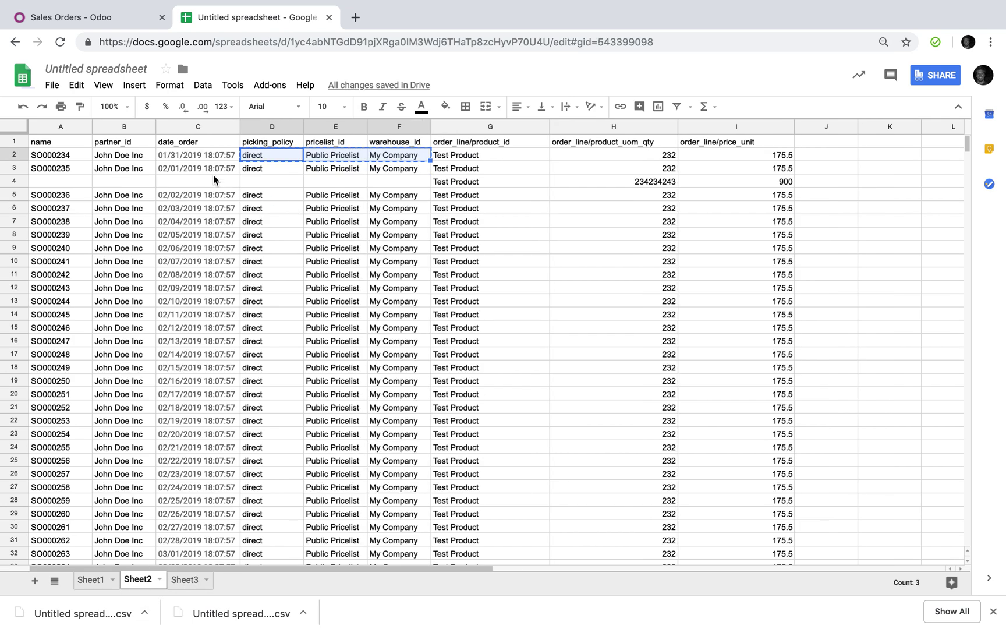
left_click(198, 155)
left_click(184, 580)
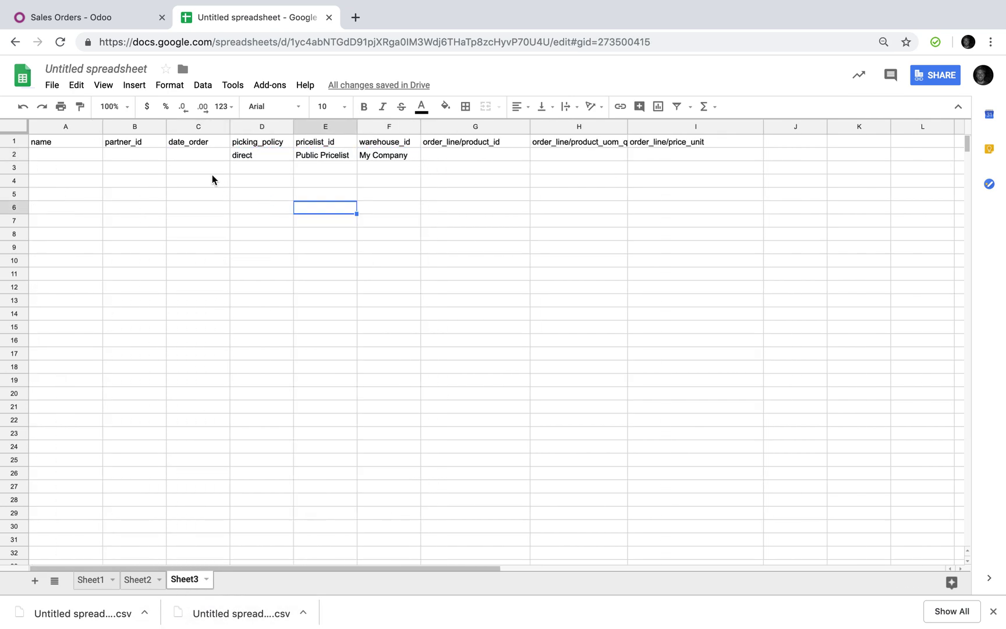
left_click(193, 156)
key("ctrl+v")
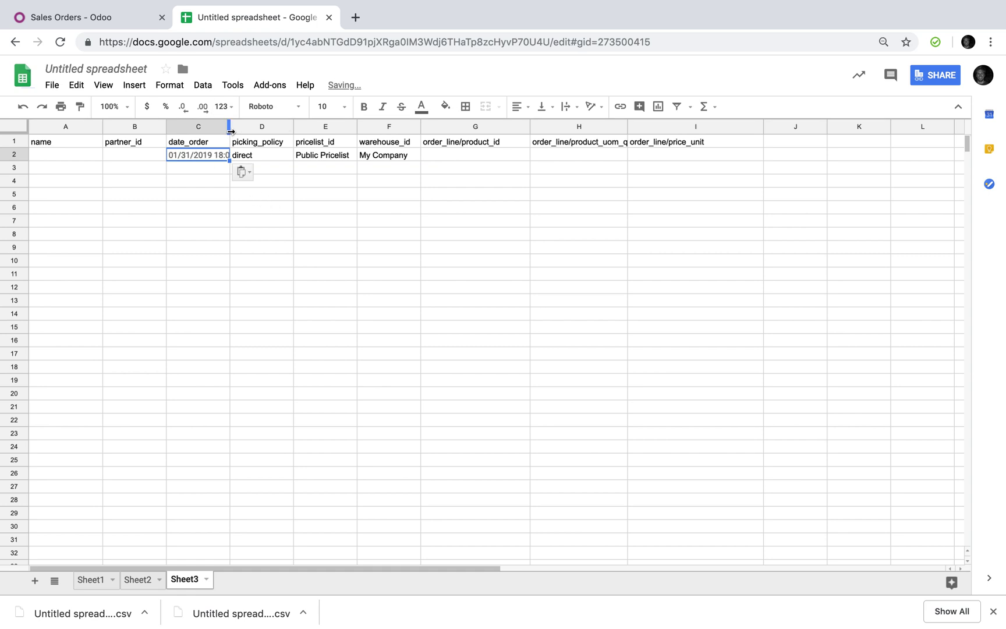
left_click_drag(266, 135, 267, 135)
Enter order HI THERE!!!!, the customer, Test Product, quantity 100000 and unit price 10000
left_click(134, 153)
type("John Doe")
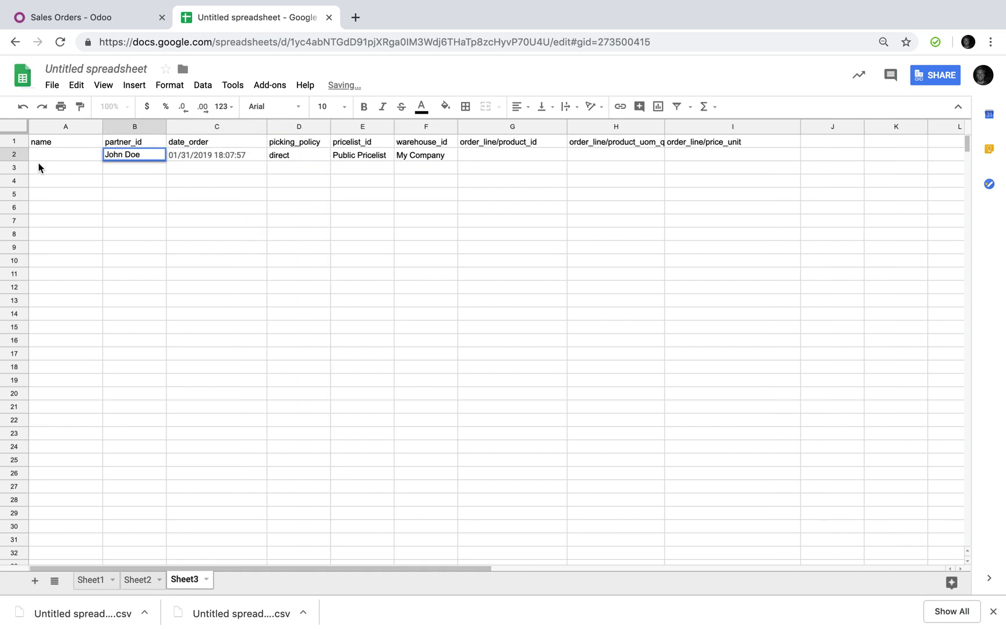
left_click(52, 155)
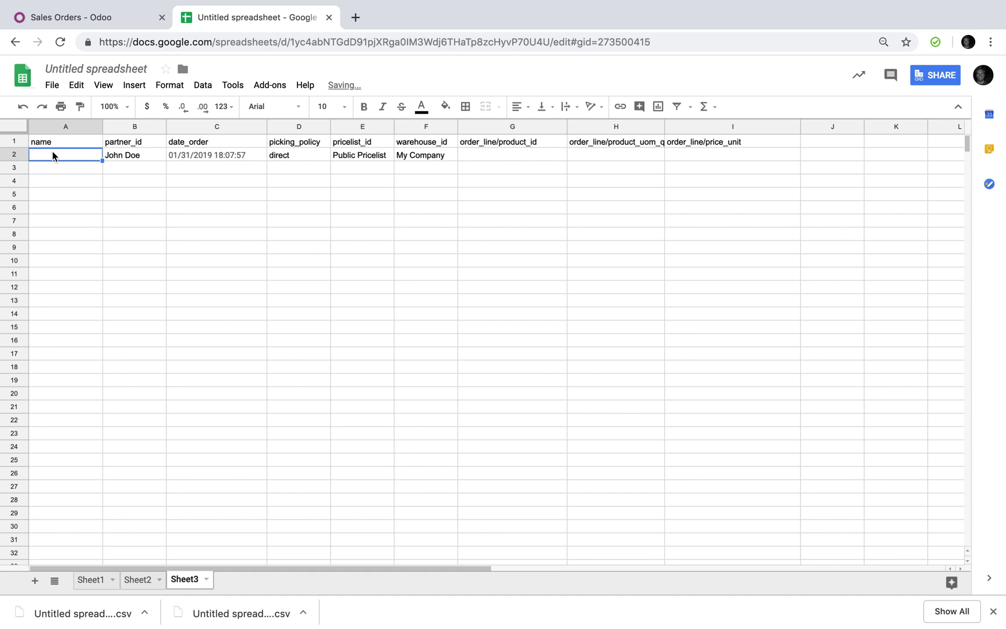
type("HI THERE!!!!")
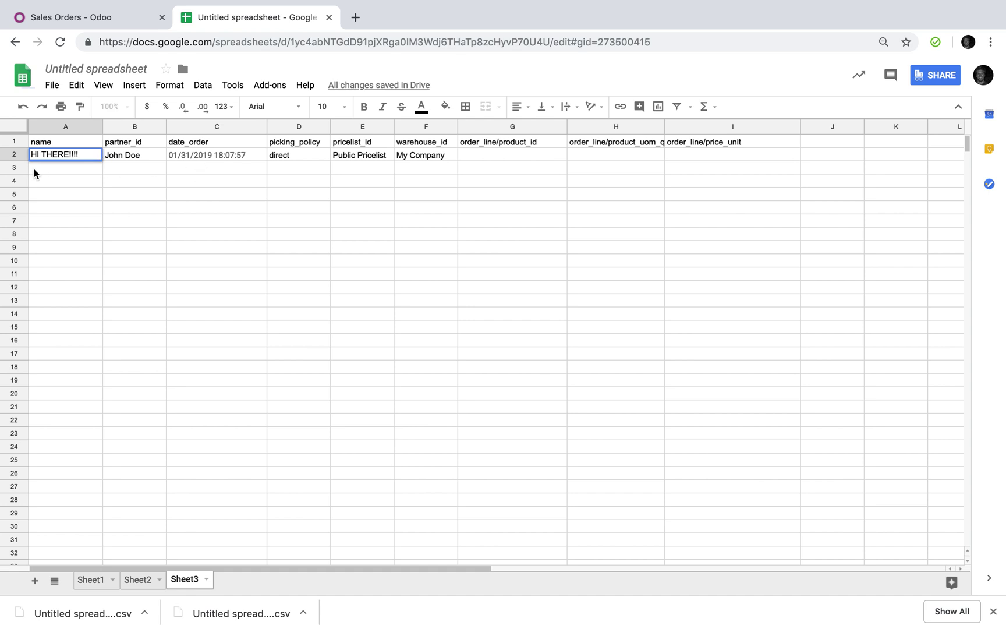
left_click(501, 156)
type("Test ")
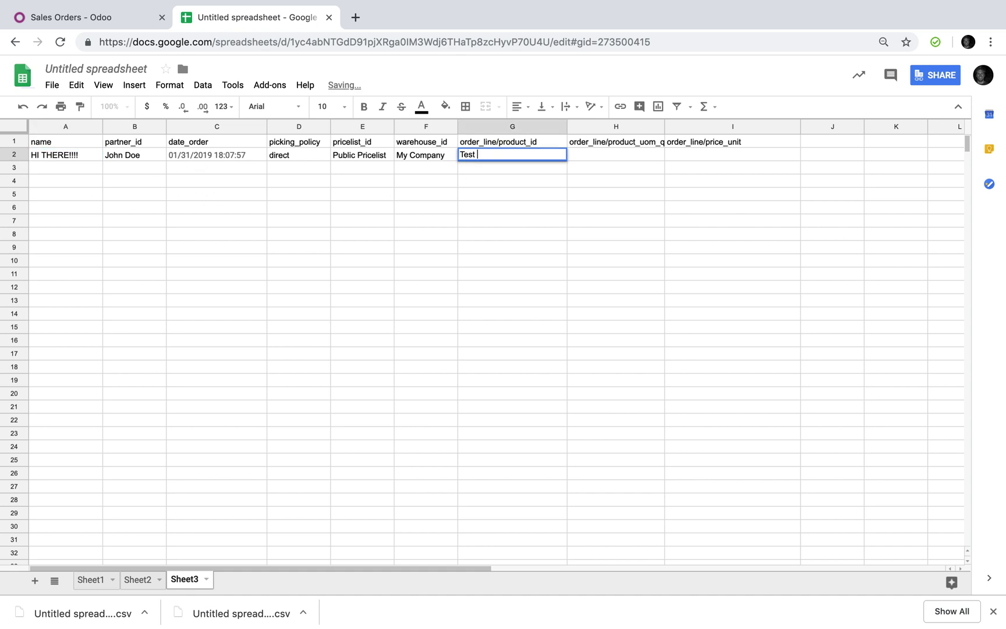
type("Product")
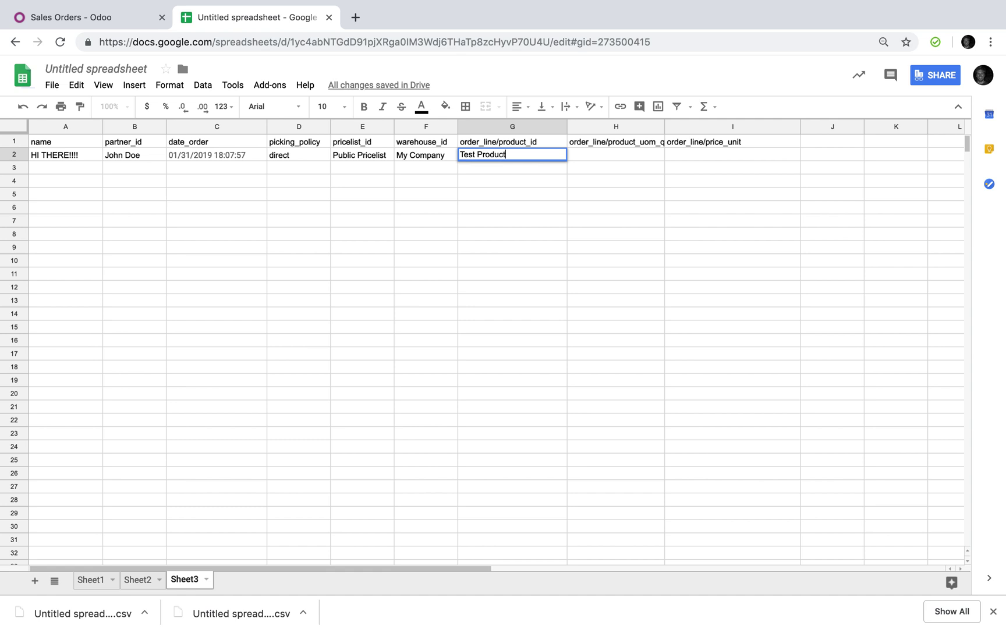
left_click(625, 155)
type("100000")
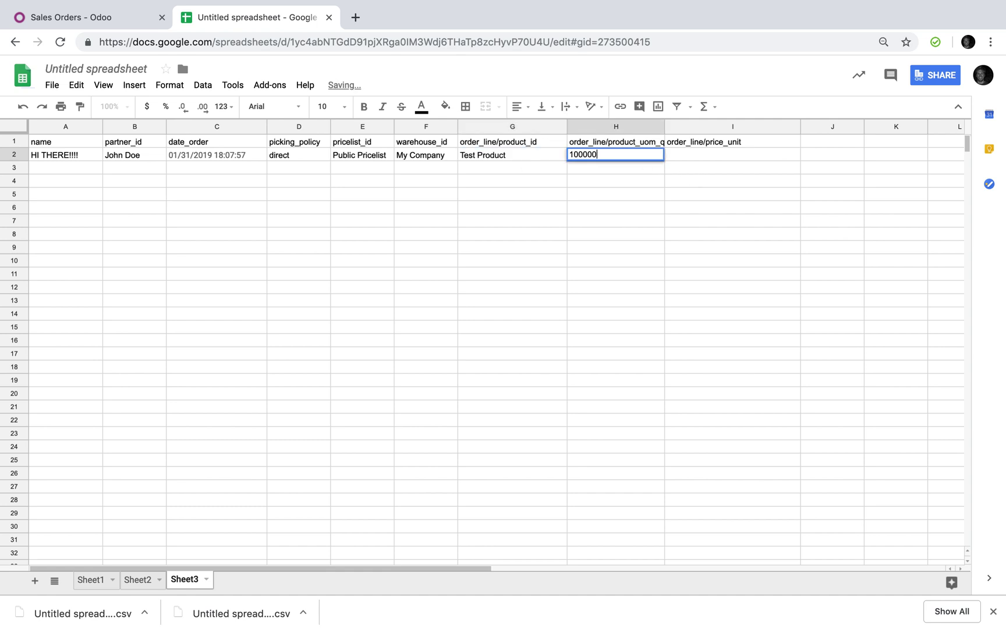
left_click(725, 160)
type("10000")
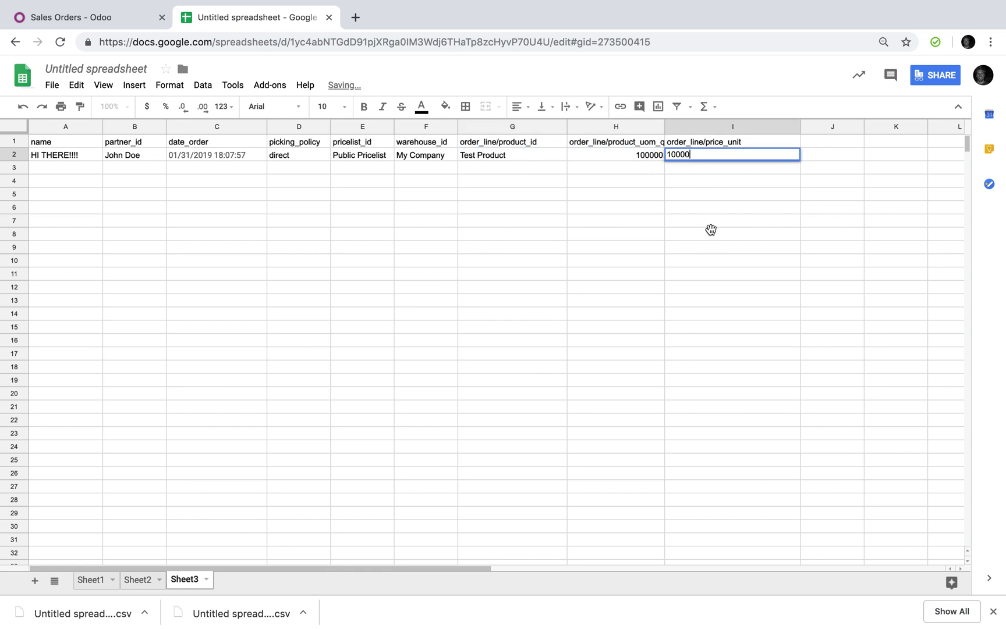
left_click(711, 233)
Download Sheet3 as a CSV file
left_click(69, 170)
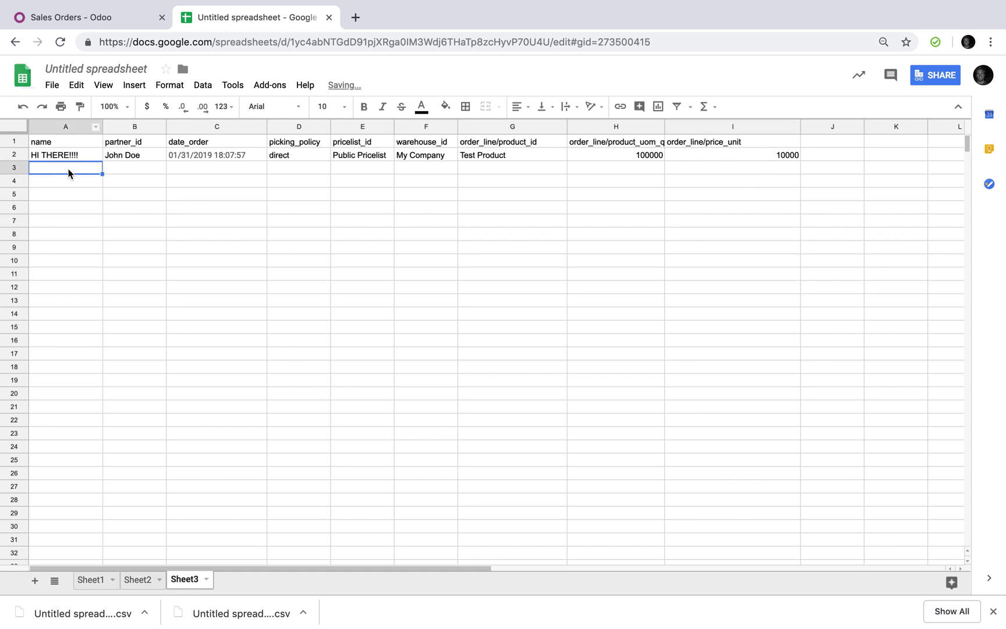
left_click(73, 155)
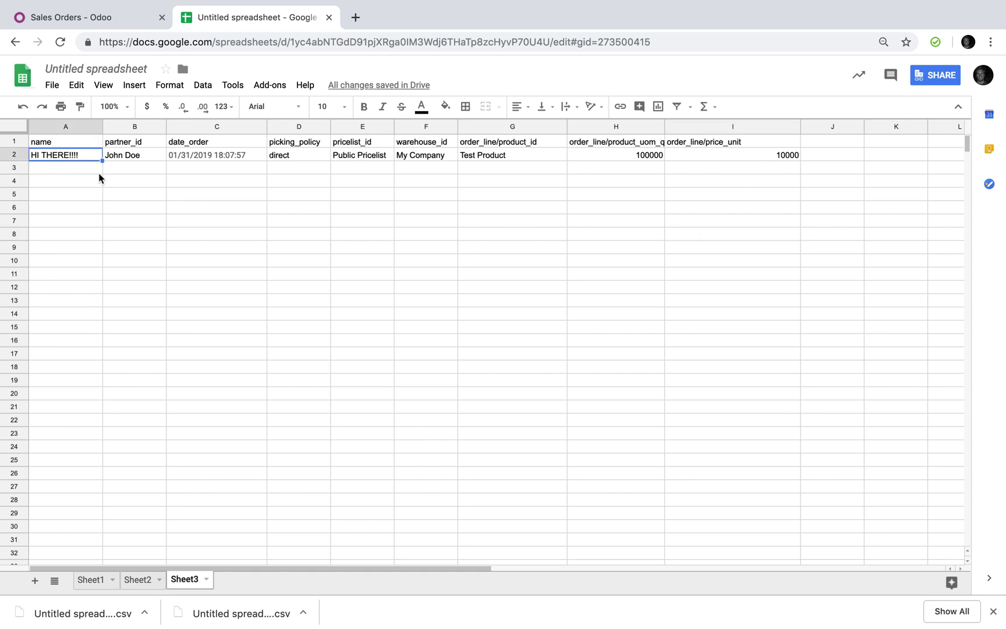
left_click(50, 87)
mouse_move(102, 213)
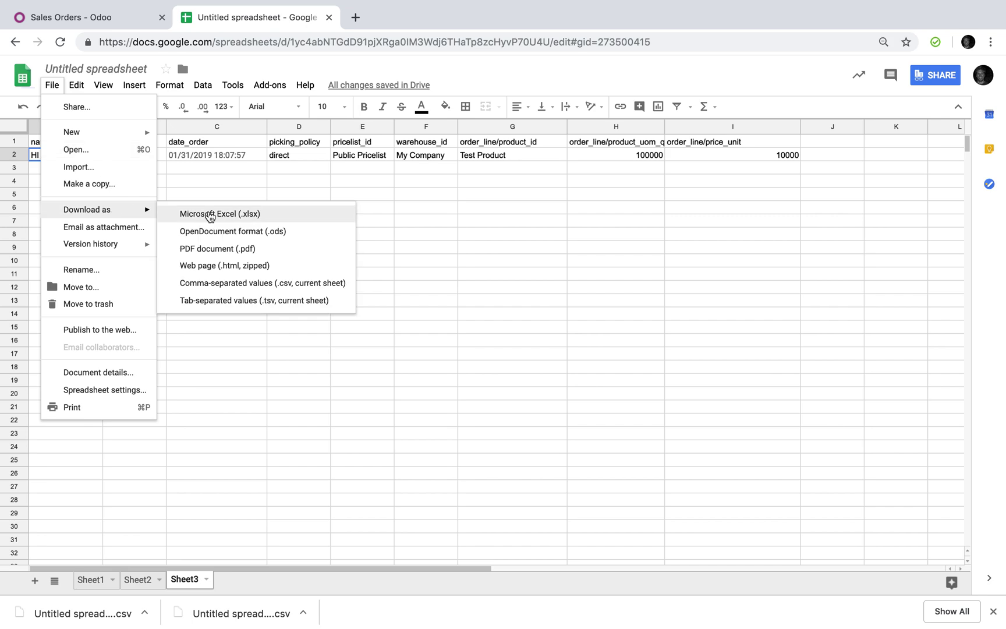
left_click(249, 282)
Open Odoo's Sales Orders import and load Sheet3.csv into the column-mapping preview
left_click(98, 18)
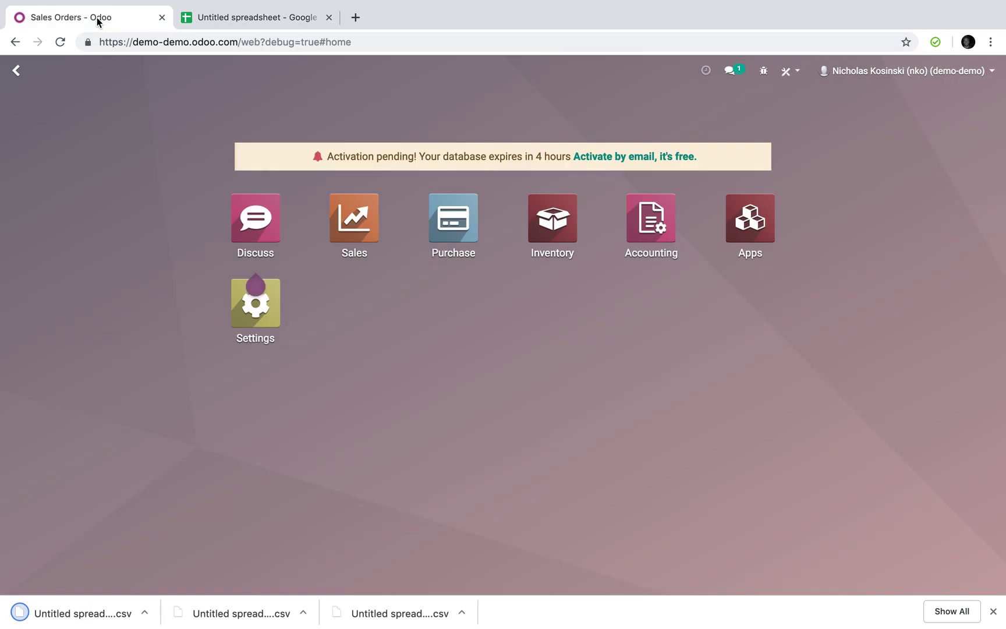
type("or")
key("BackSpace")
key("BackSpace")
type("qu")
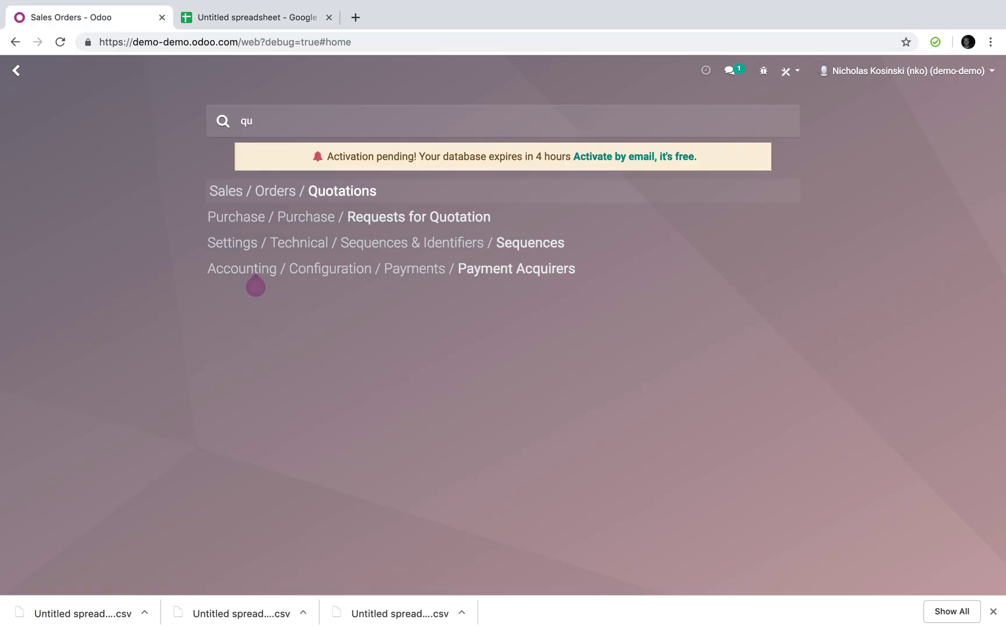
key("BackSpace")
key("BackSpace")
type("order")
left_click(292, 194)
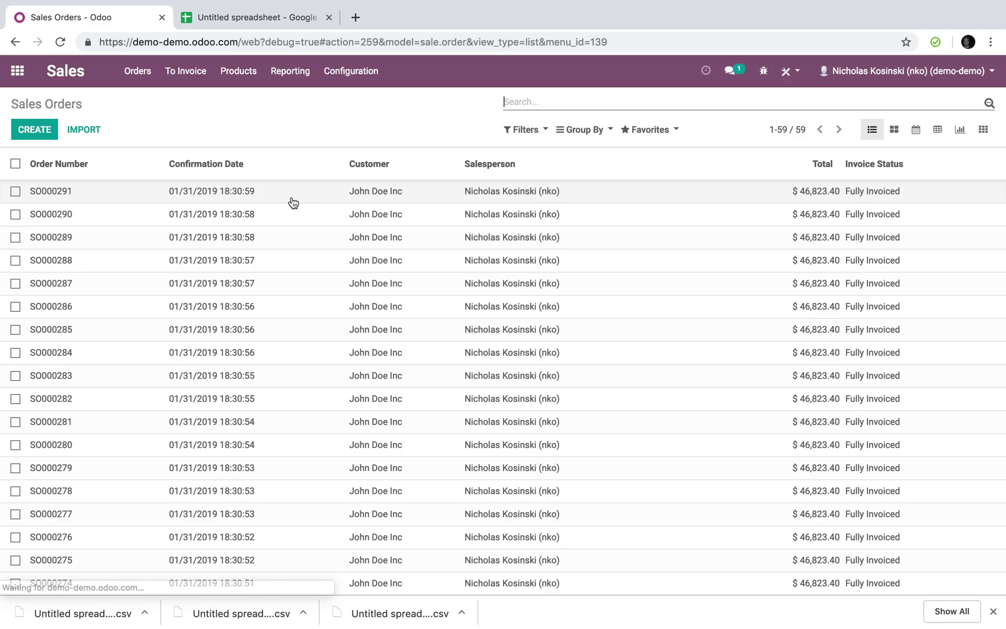
left_click(89, 135)
left_click(37, 140)
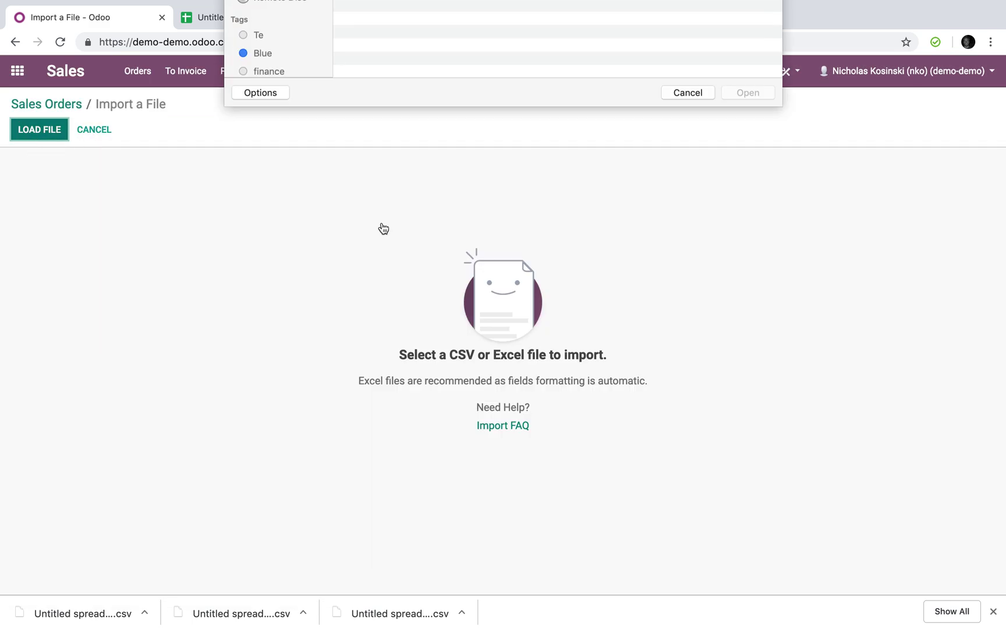
double_click(417, 52)
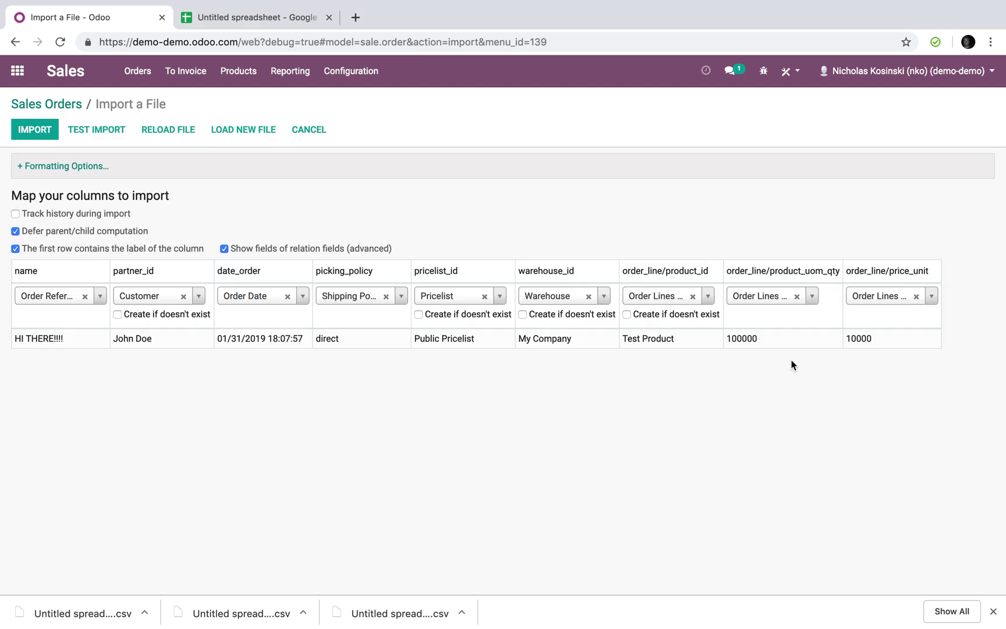
Import the HI THERE!!!! order with 'Create if doesn't exist' enabled for the customer
left_click(34, 129)
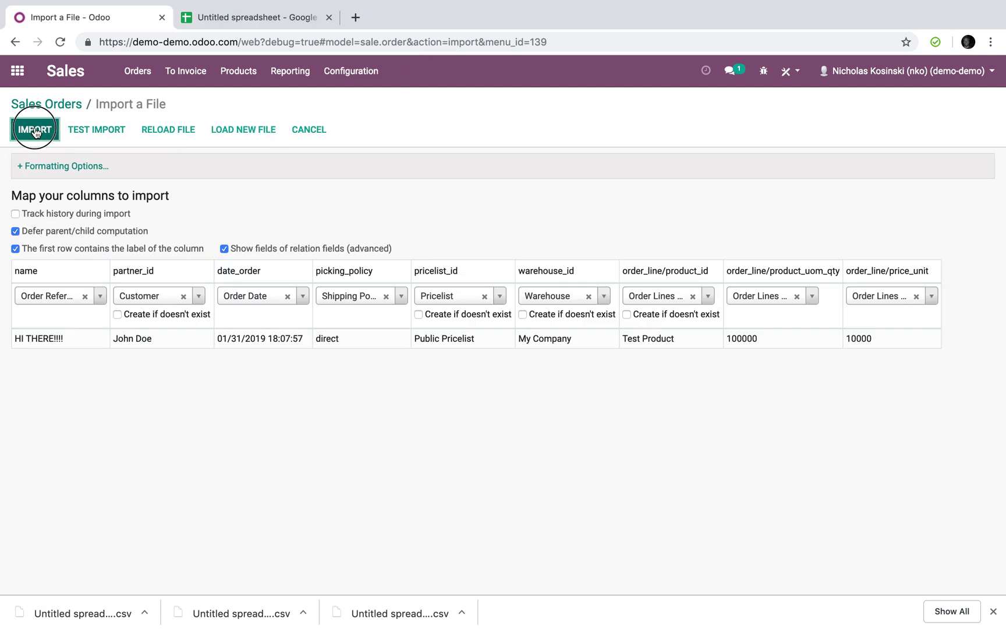
left_click(93, 131)
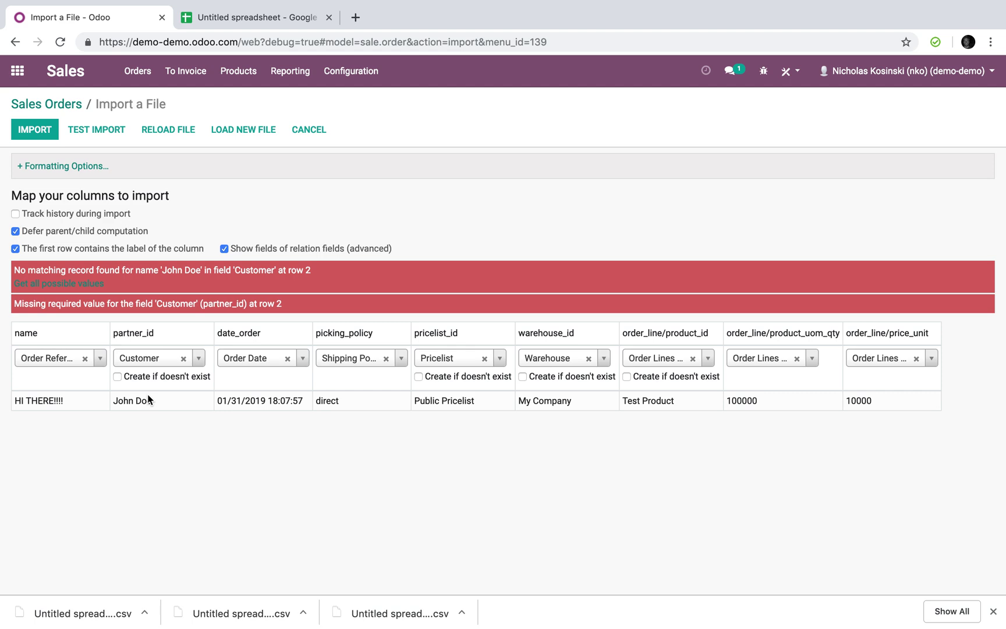
left_click(113, 134)
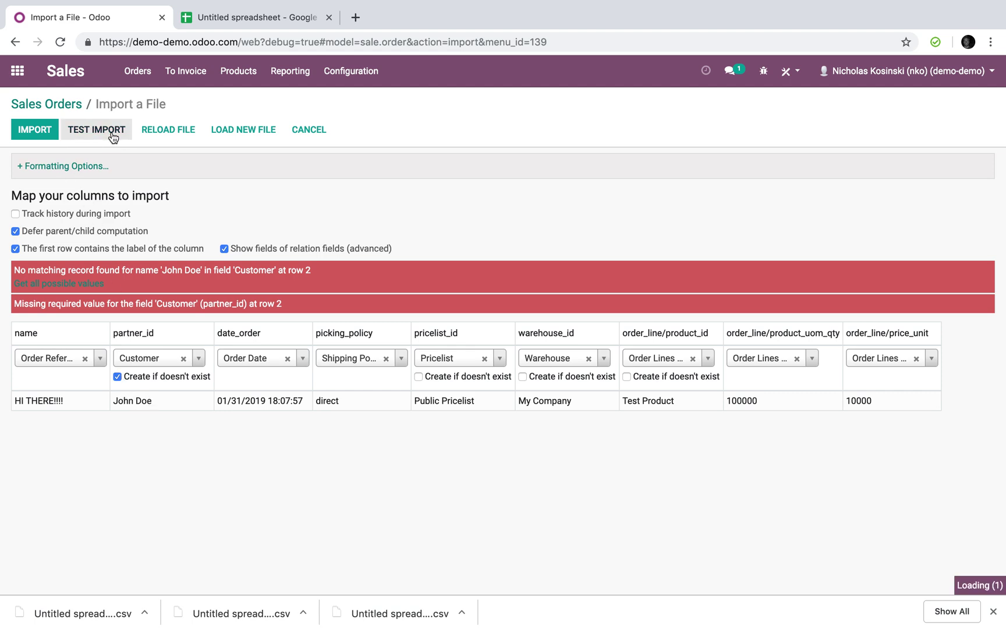
left_click(36, 132)
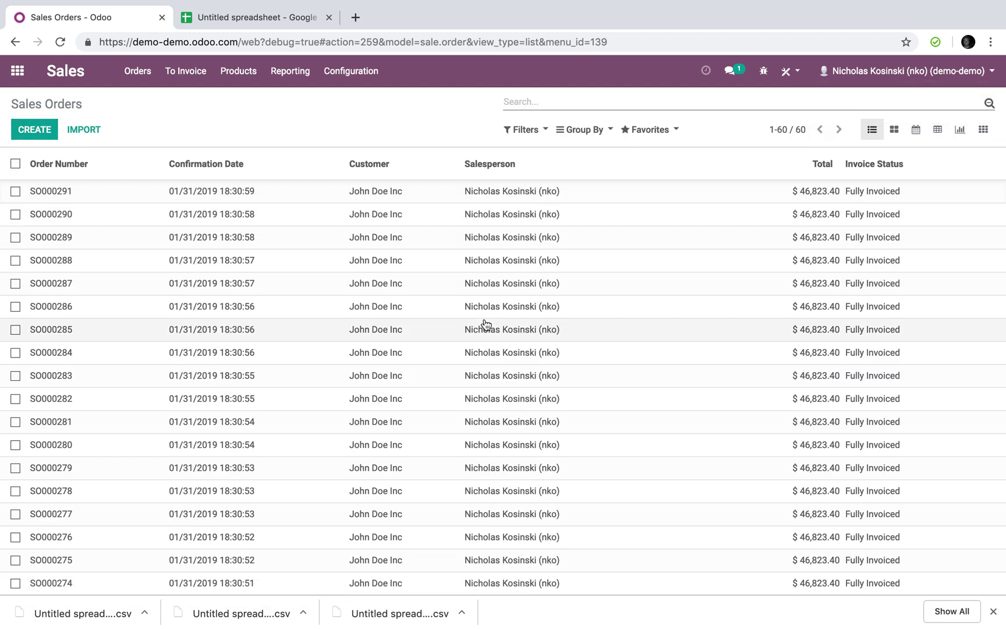
Filter Sales Orders to To Invoice and check the HI THERE!!!! order
scroll(487, 324, "down", 15)
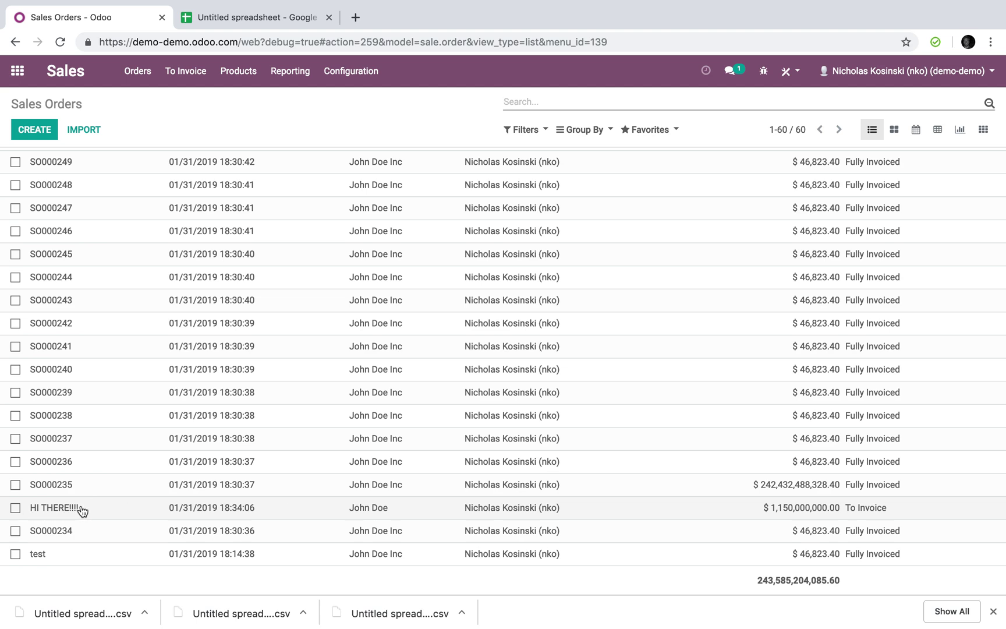
left_click(526, 131)
left_click(556, 180)
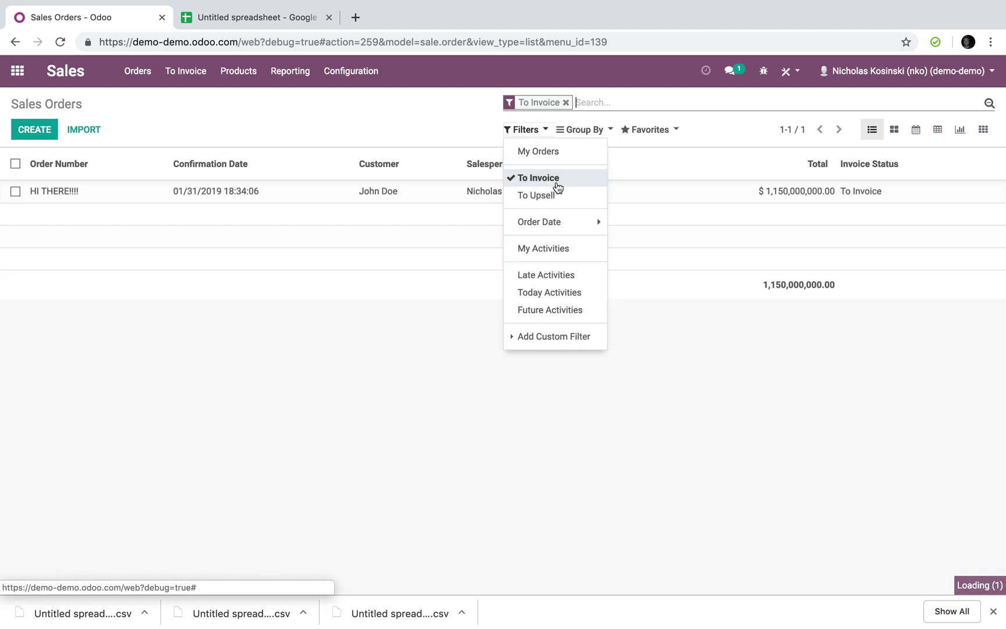
left_click(348, 408)
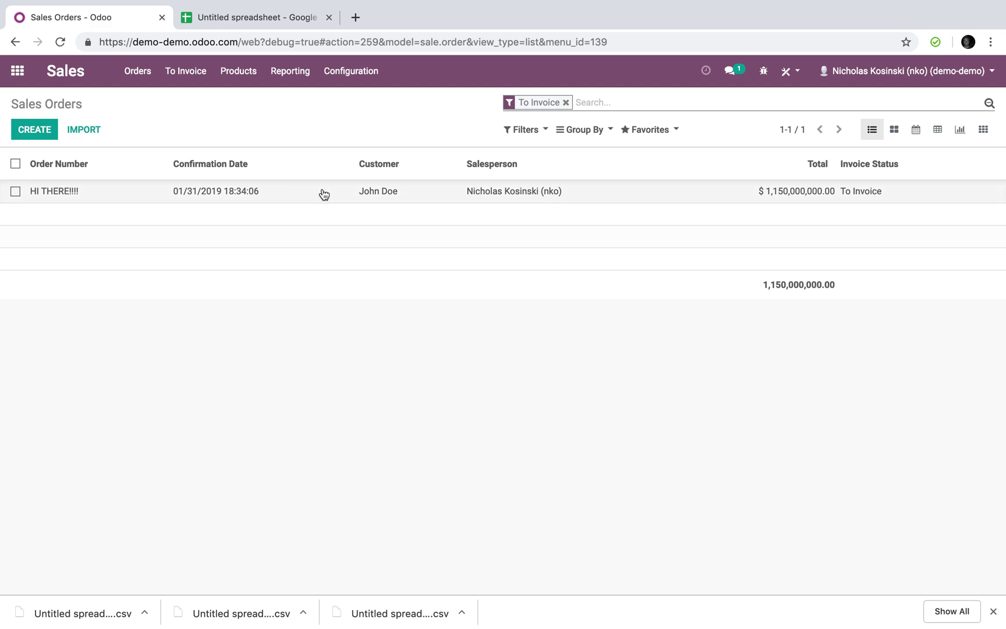
left_click(324, 194)
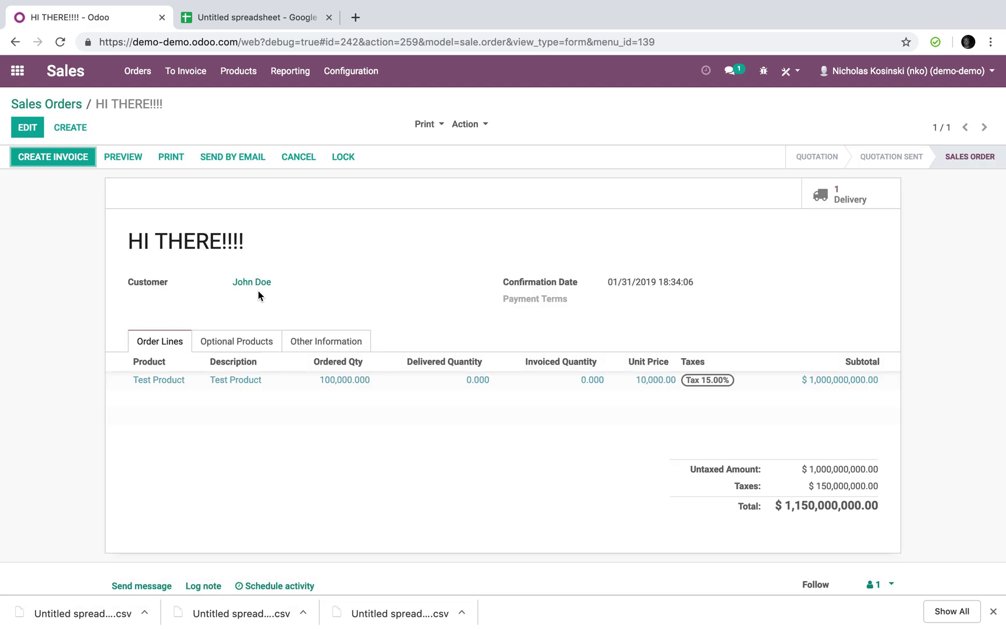
left_click(73, 105)
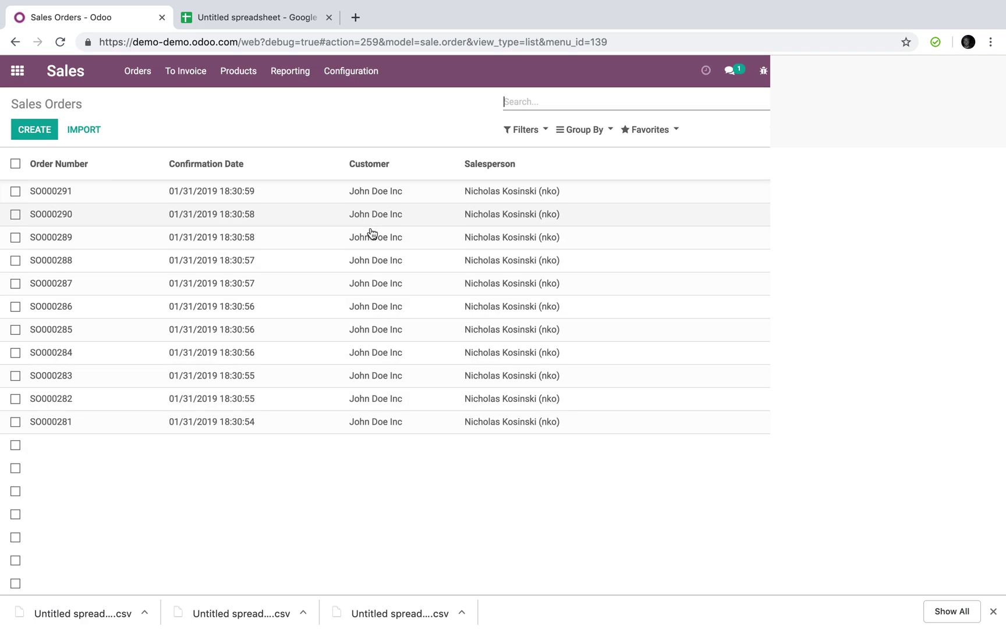
type("john doe")
key("Return")
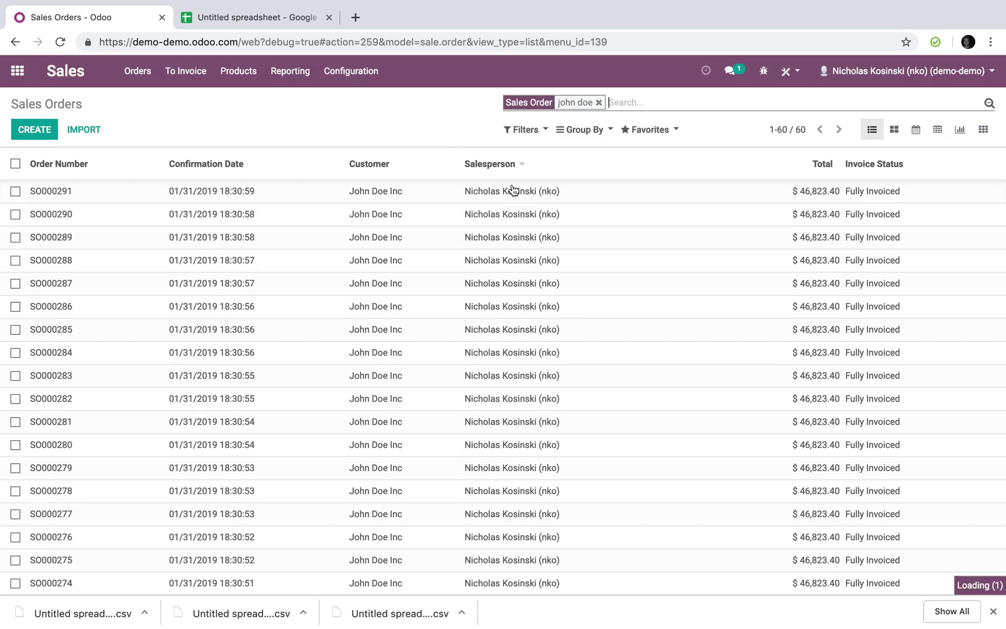
key("BackSpace")
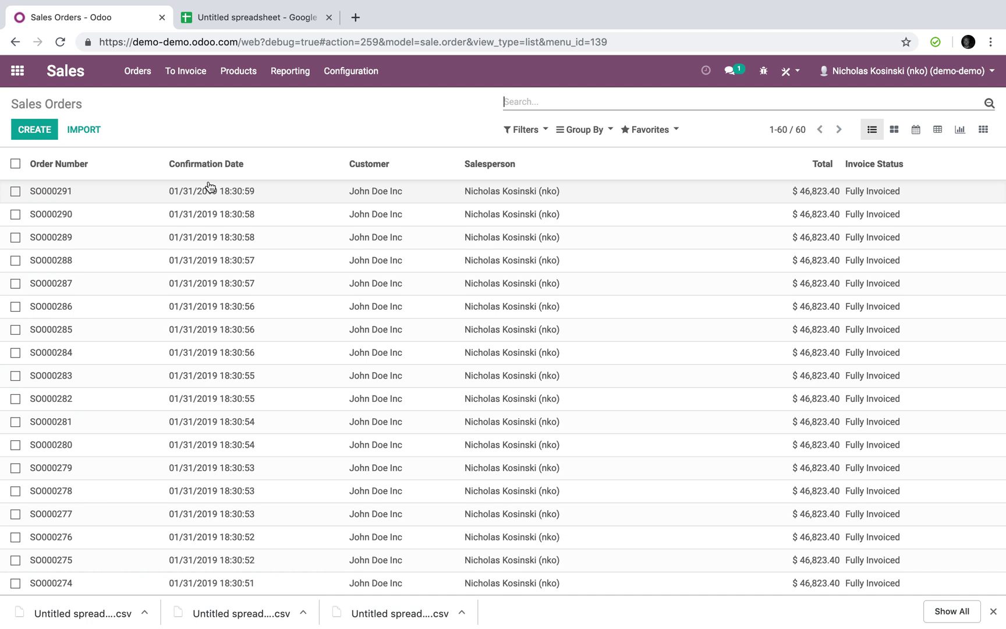
left_click(548, 130)
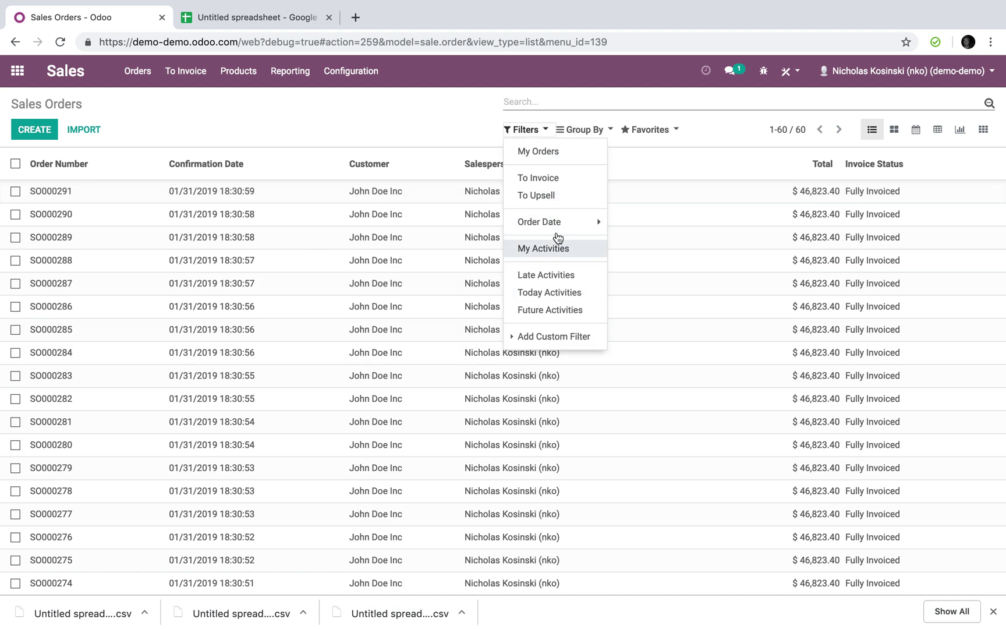
left_click(560, 179)
left_click(386, 193)
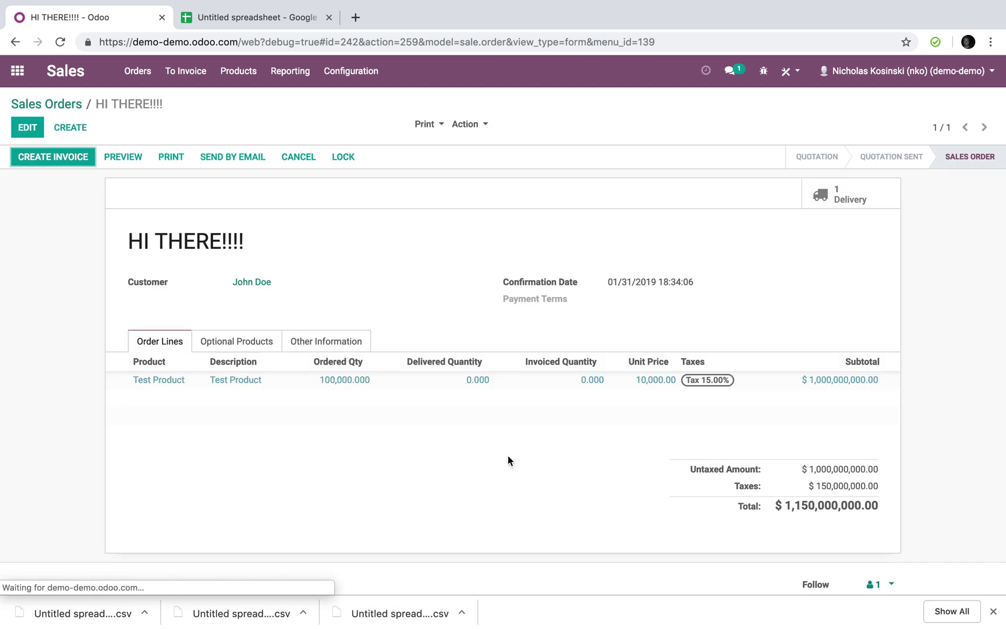
mouse_move(575, 398)
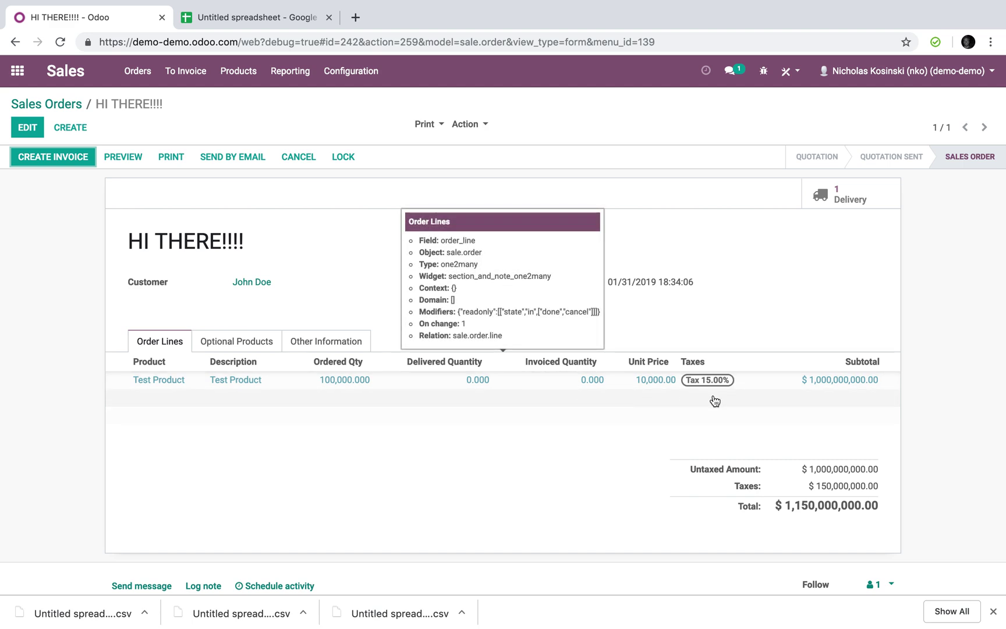
left_click(49, 101)
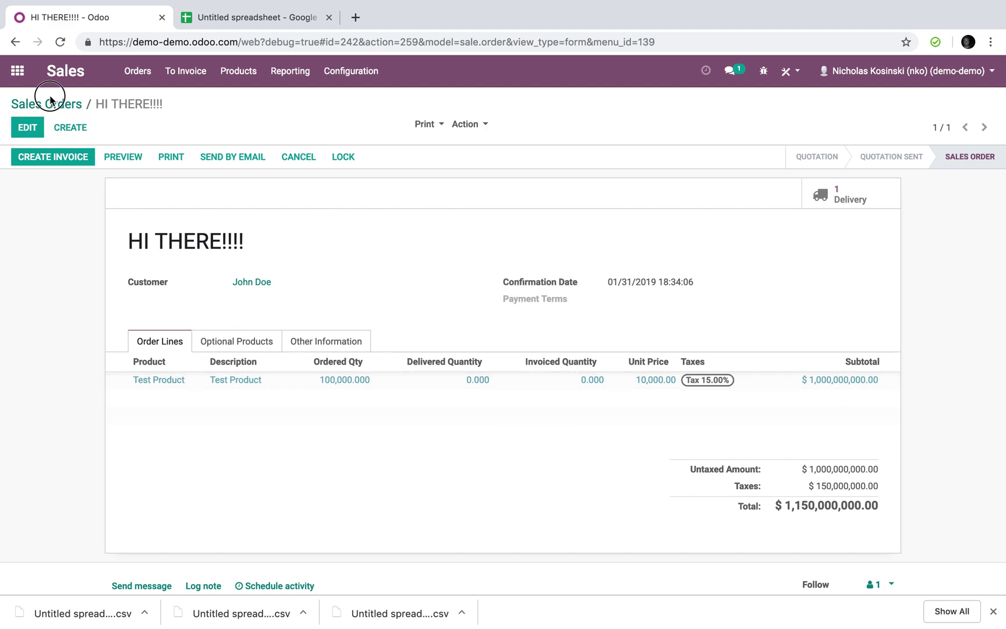
Invoice the order via Action > Invoice Order and validate invoice INV/2019/0002
left_click(15, 164)
left_click(472, 126)
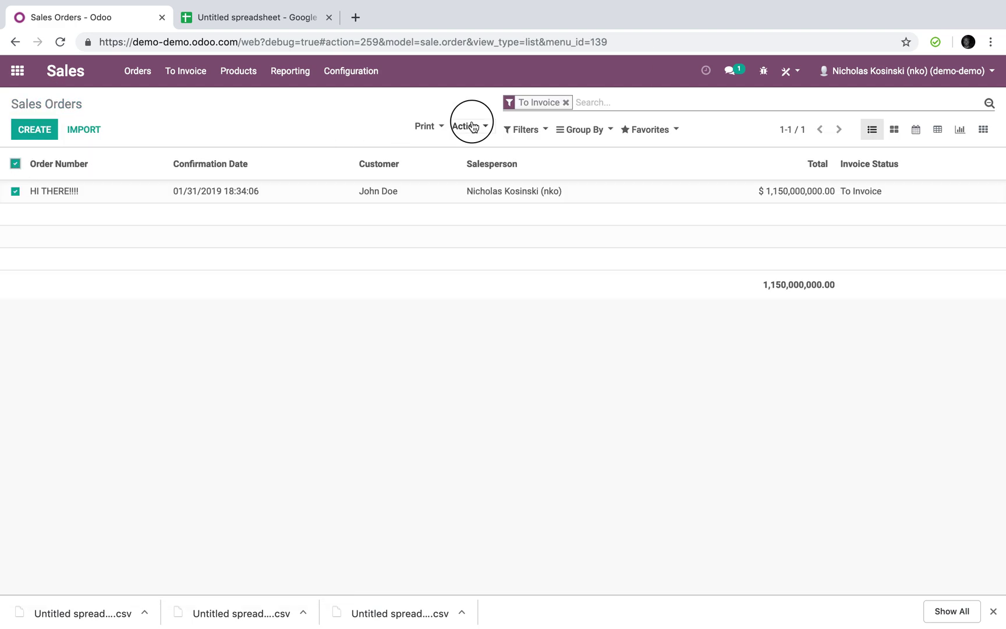
left_click(504, 201)
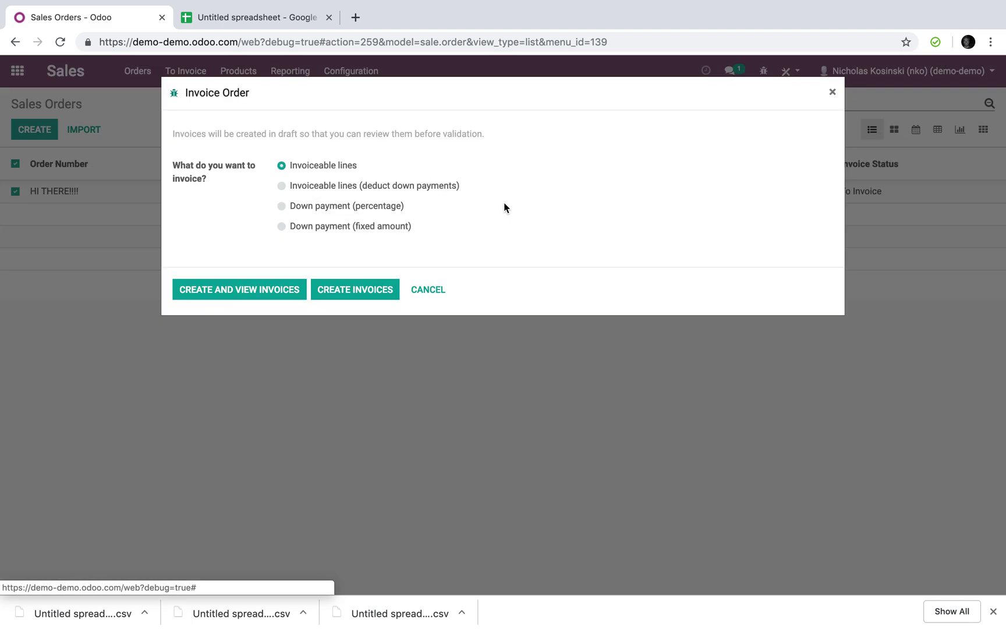
left_click(233, 287)
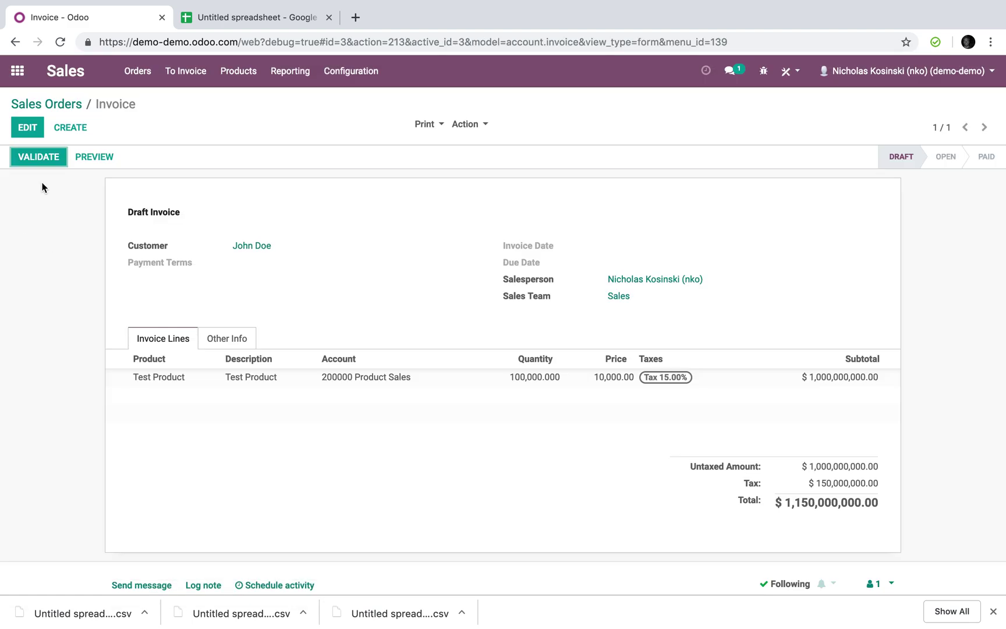
left_click(47, 154)
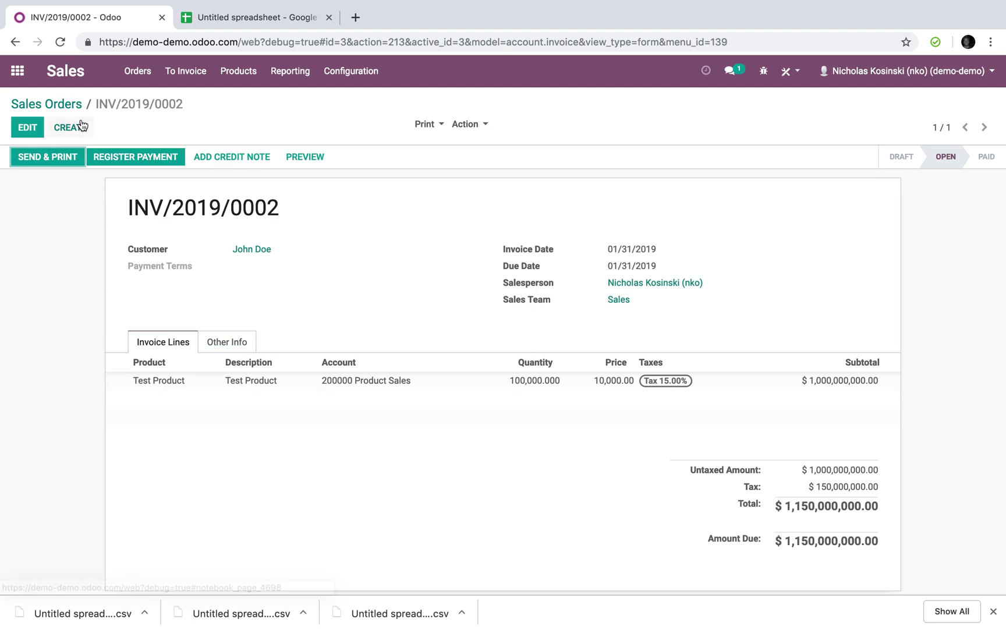
left_click(66, 105)
Open the draft invoice for the imported orders from Invoices and validate it
left_click(16, 70)
type("inv")
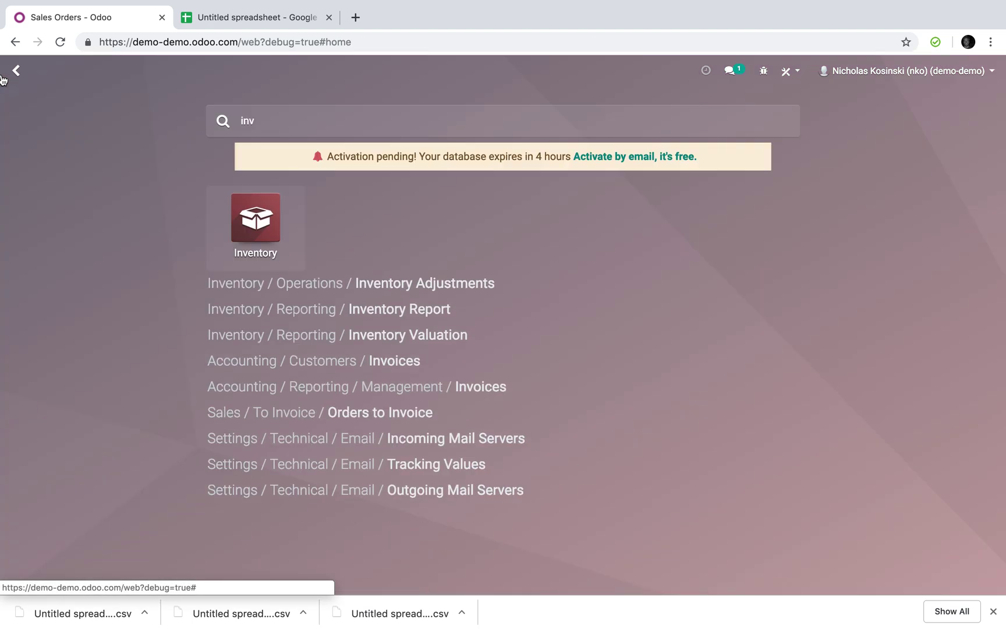
type("oices")
key("Return")
left_click(260, 402)
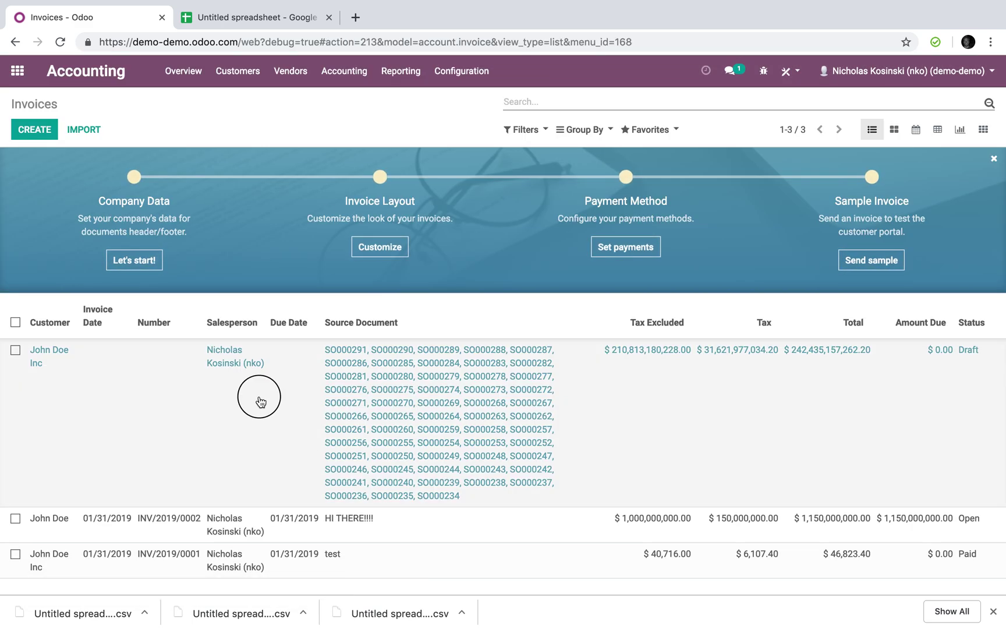
left_click(254, 351)
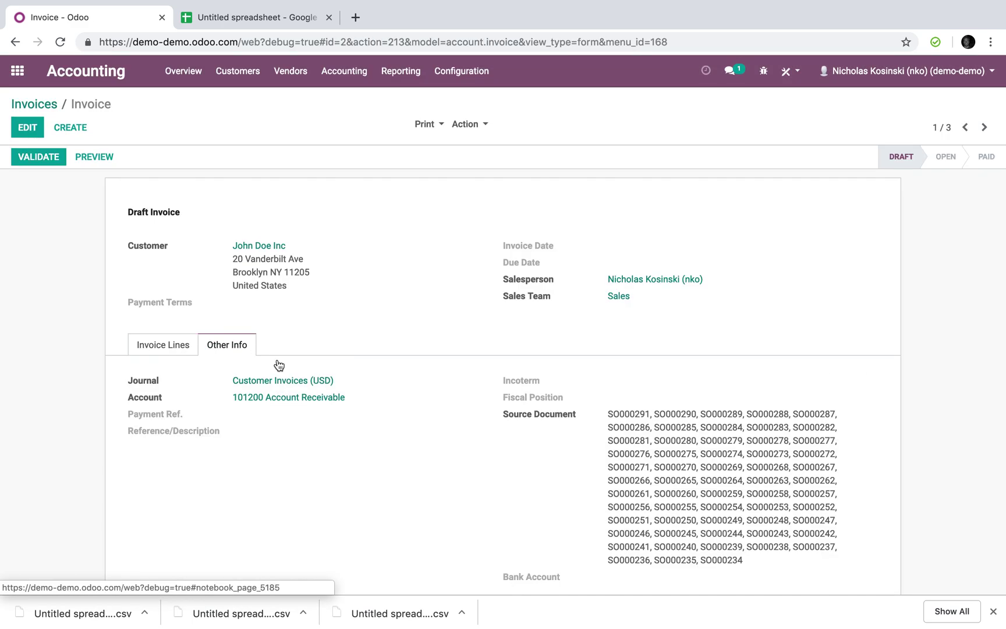
scroll(602, 558, "down", 2)
scroll(603, 558, "up", 2)
left_click(44, 157)
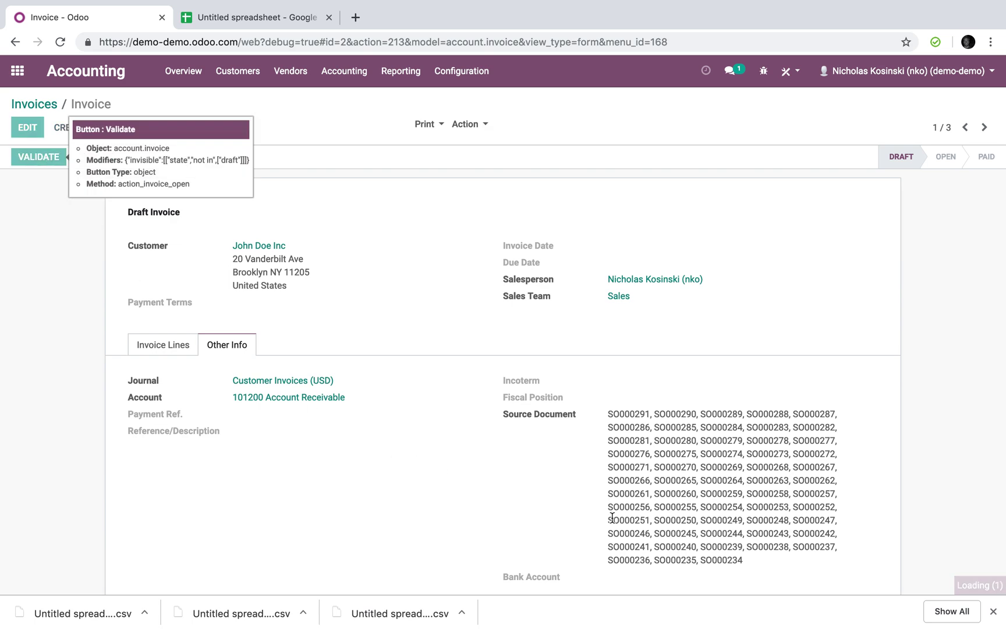
Review the journal entry for INV/2019/0003, then return to the Invoices list
left_click(616, 418)
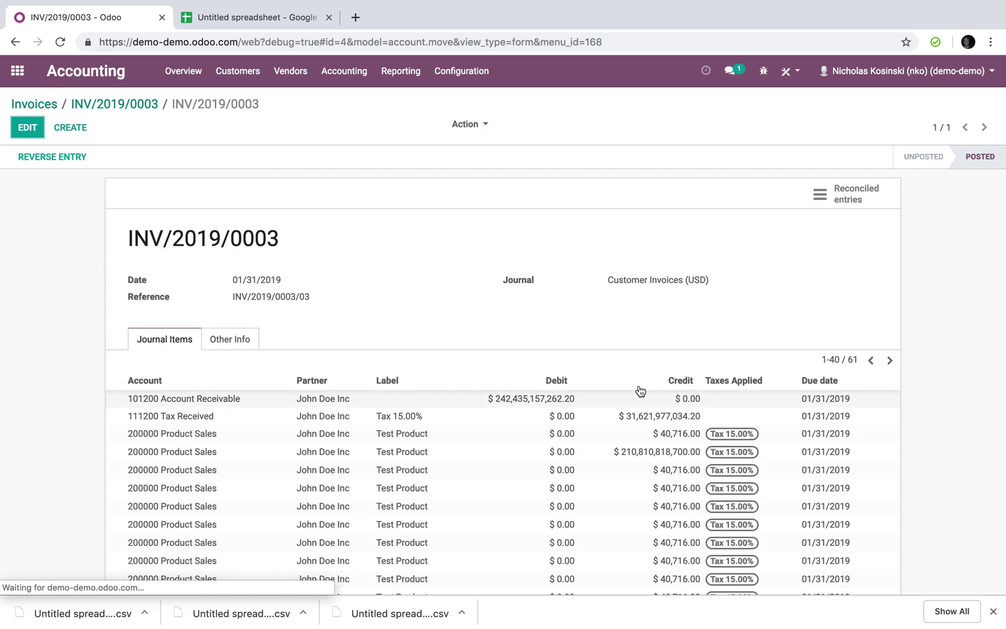
scroll(638, 381, "down", 3)
scroll(675, 466, "down", 2)
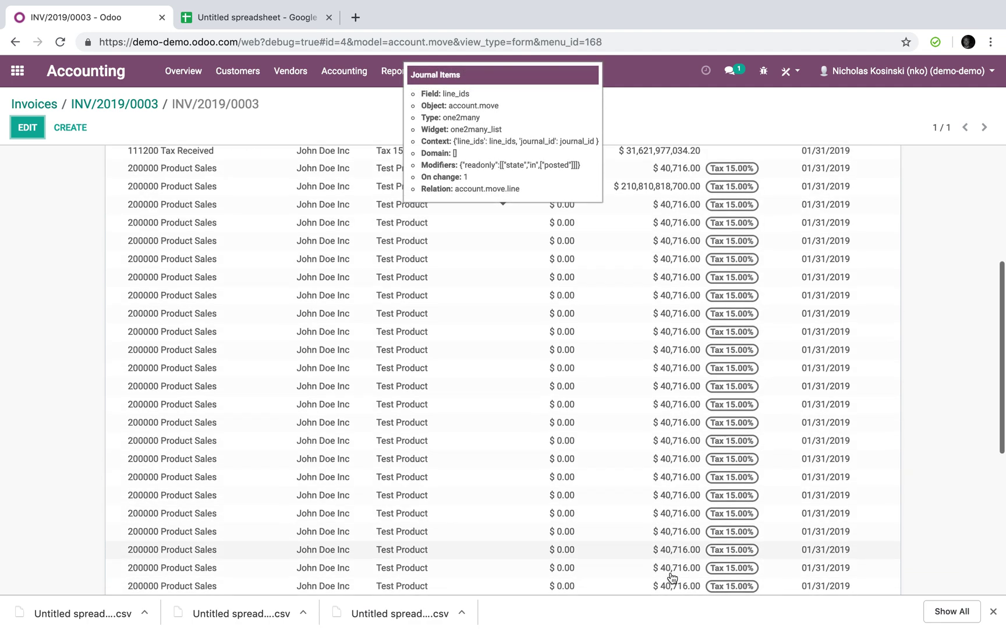
scroll(673, 577, "down", 5)
scroll(690, 554, "up", 3)
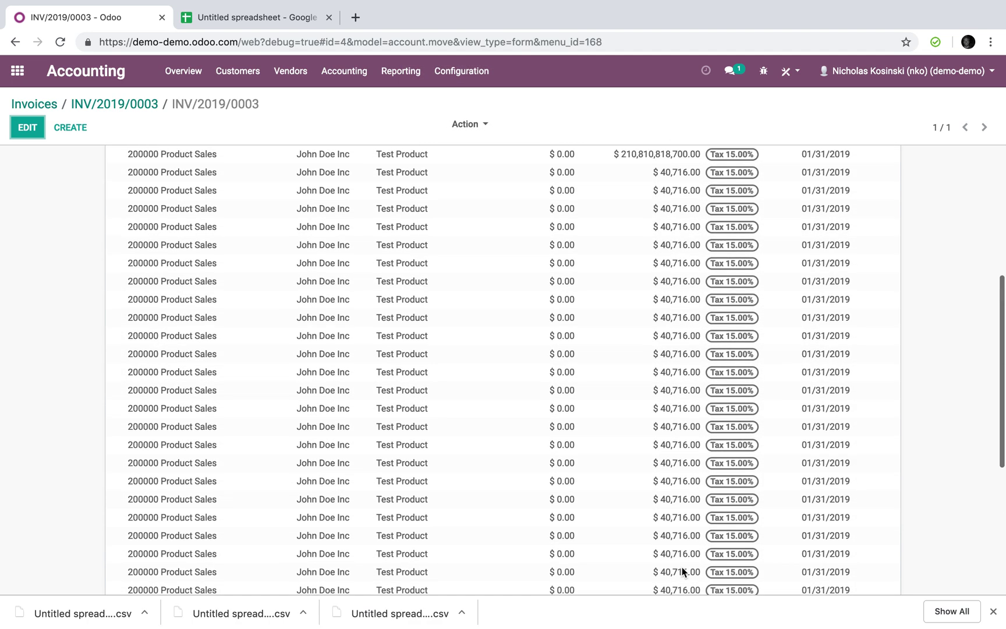
scroll(682, 571, "up", 5)
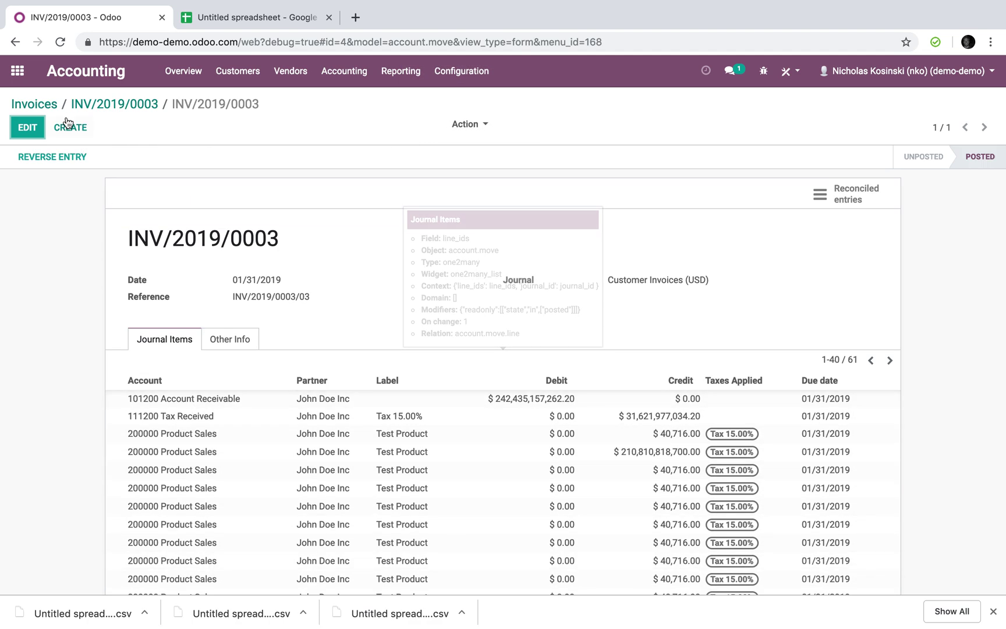
left_click(36, 105)
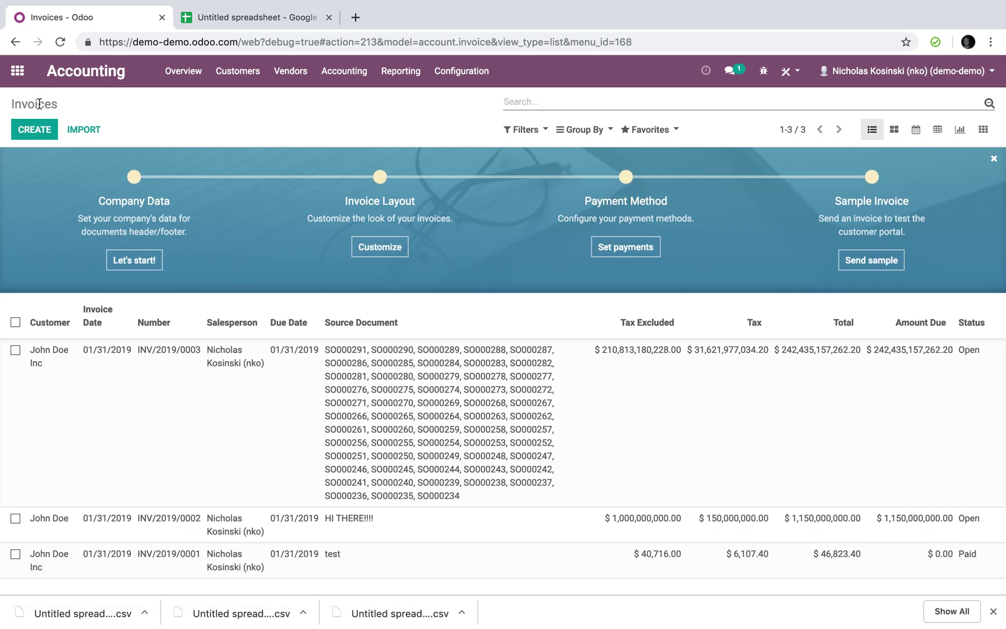
List the waiting delivery orders in the Inventory app
left_click(23, 82)
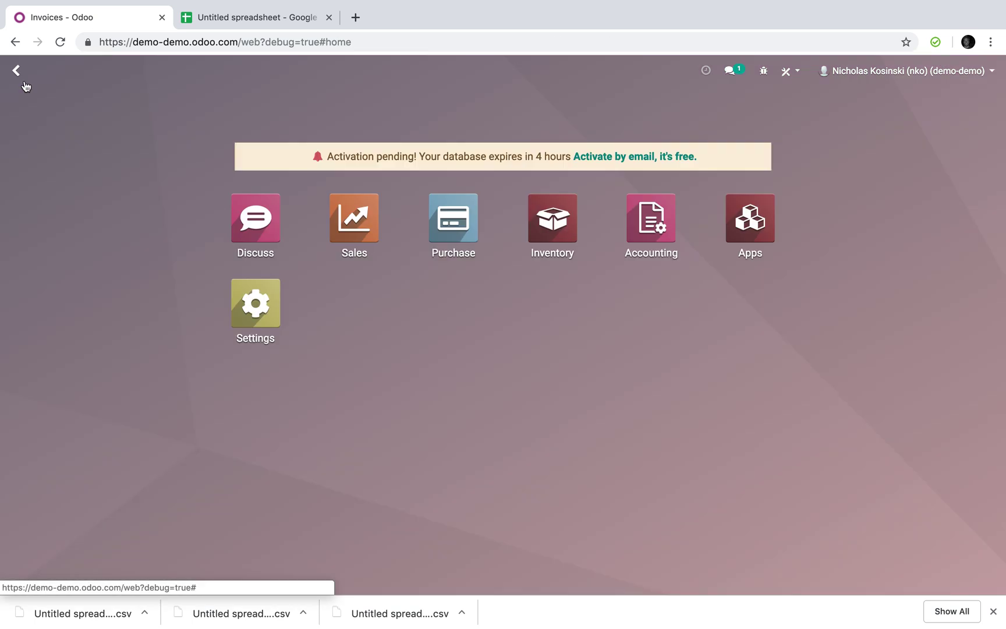
type("inv")
key("Return")
left_click(400, 217)
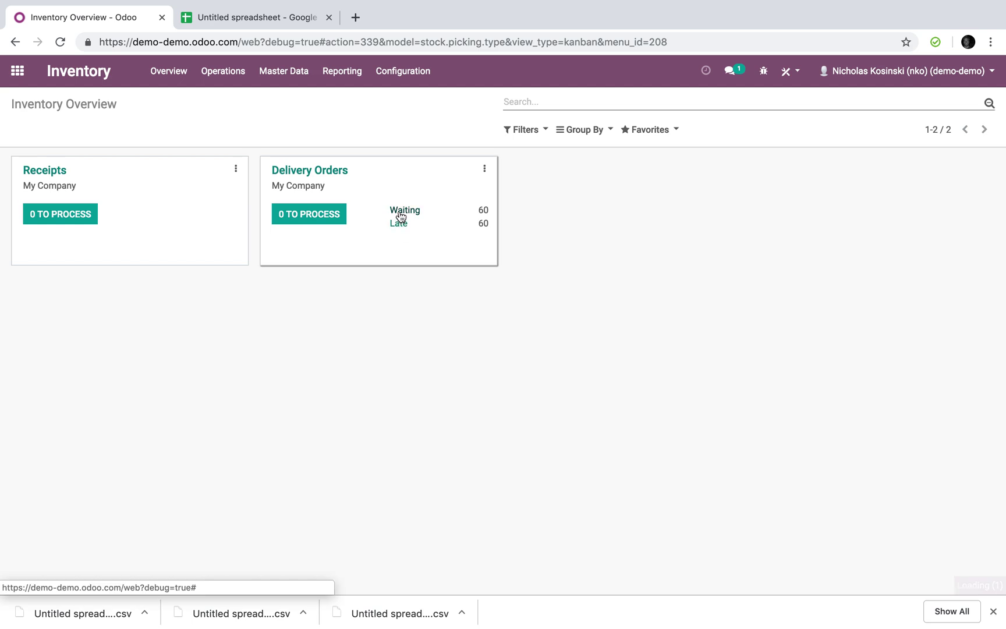
left_click(400, 217)
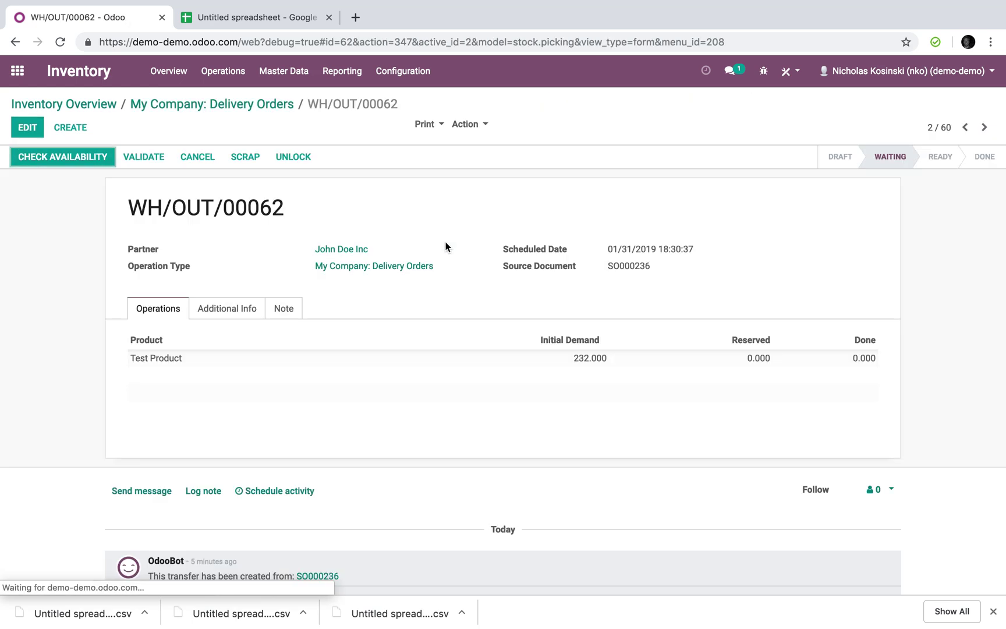
left_click(96, 106)
left_click(405, 214)
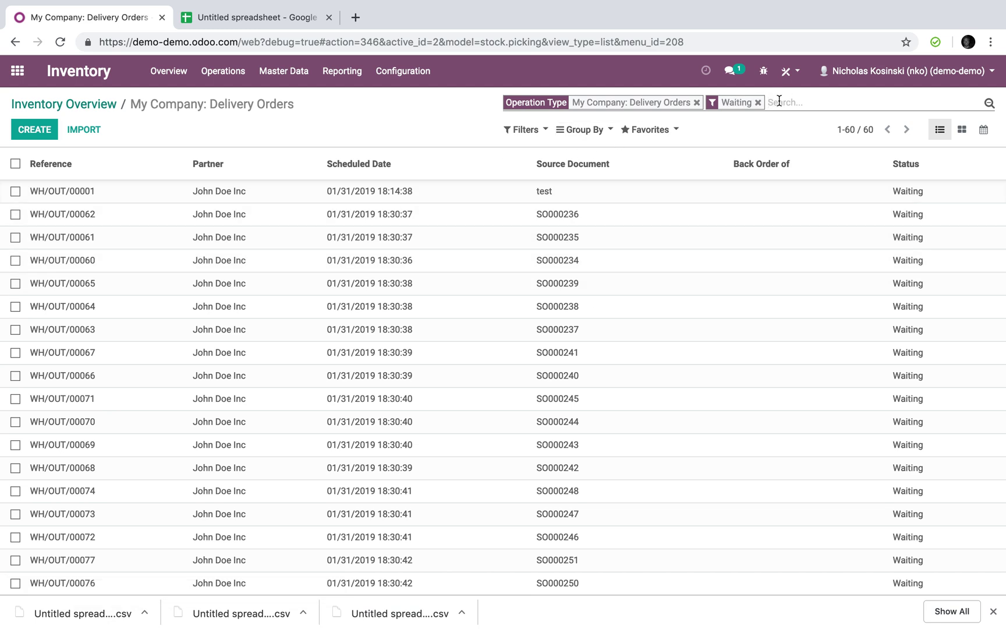
type("W")
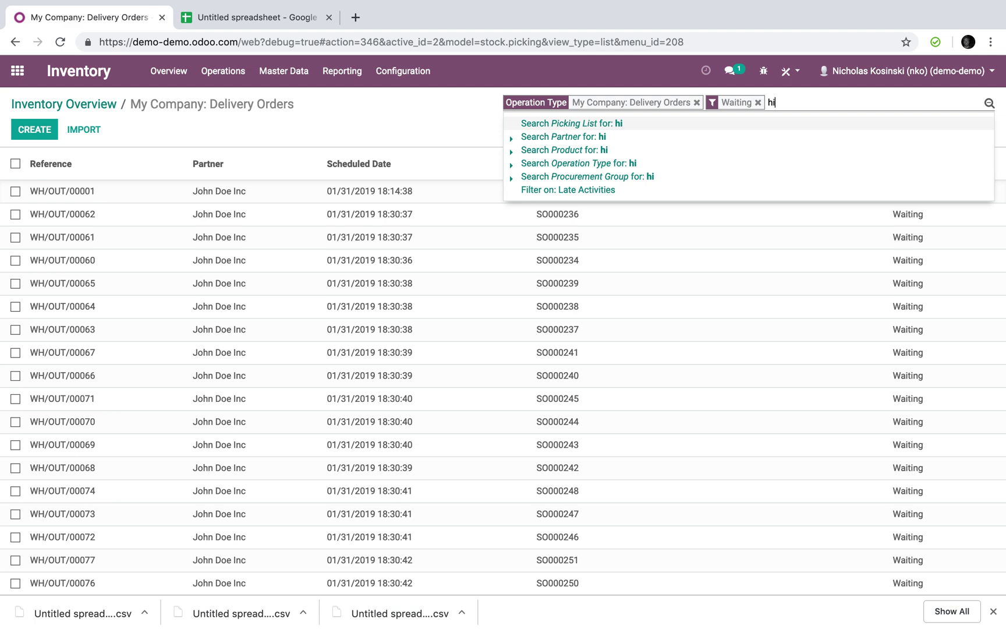
key("BackSpace")
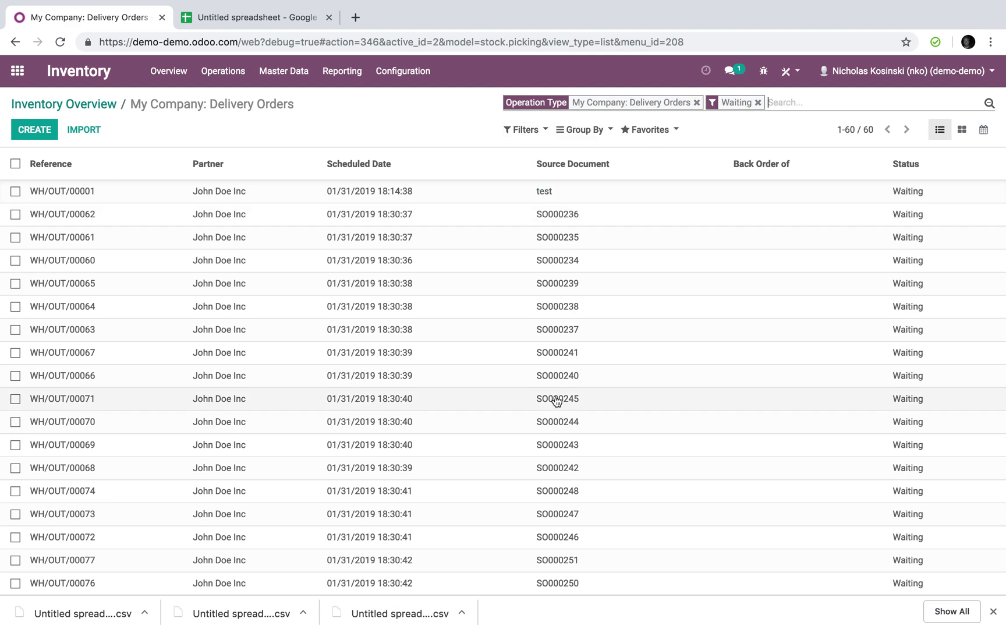
Filter deliveries by Source Document containing 'Hi', open WH/OUT/00119 and its sales order
left_click(522, 130)
left_click(565, 391)
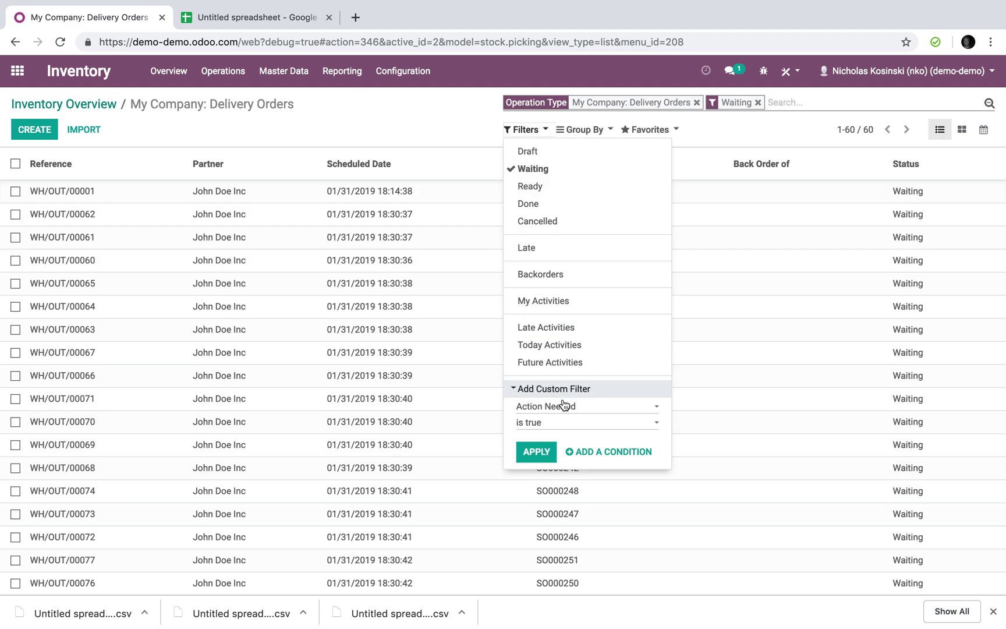
left_click(564, 406)
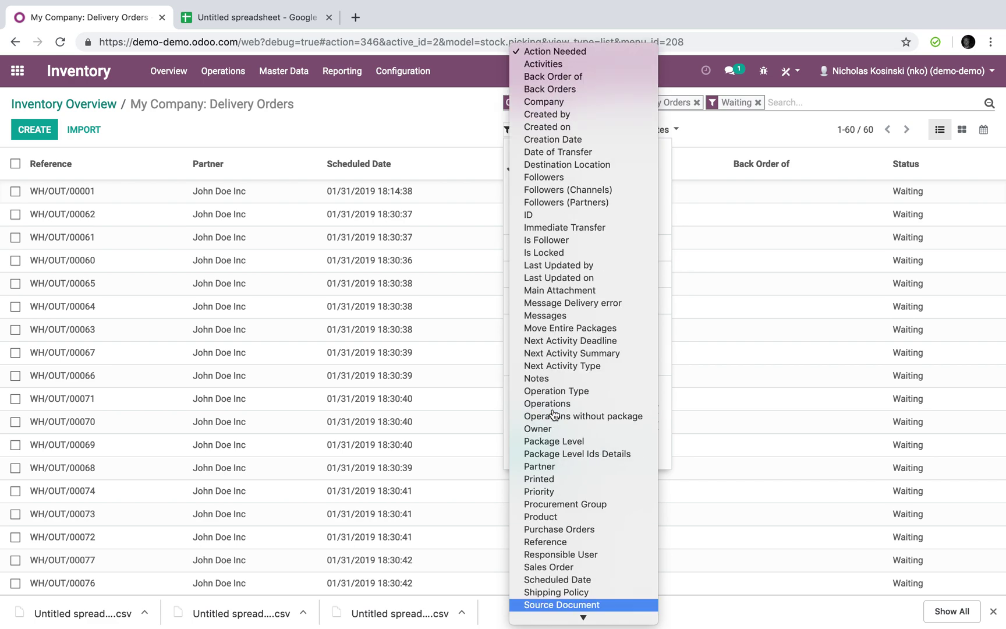
key("Return")
left_click(547, 438)
type("Hi")
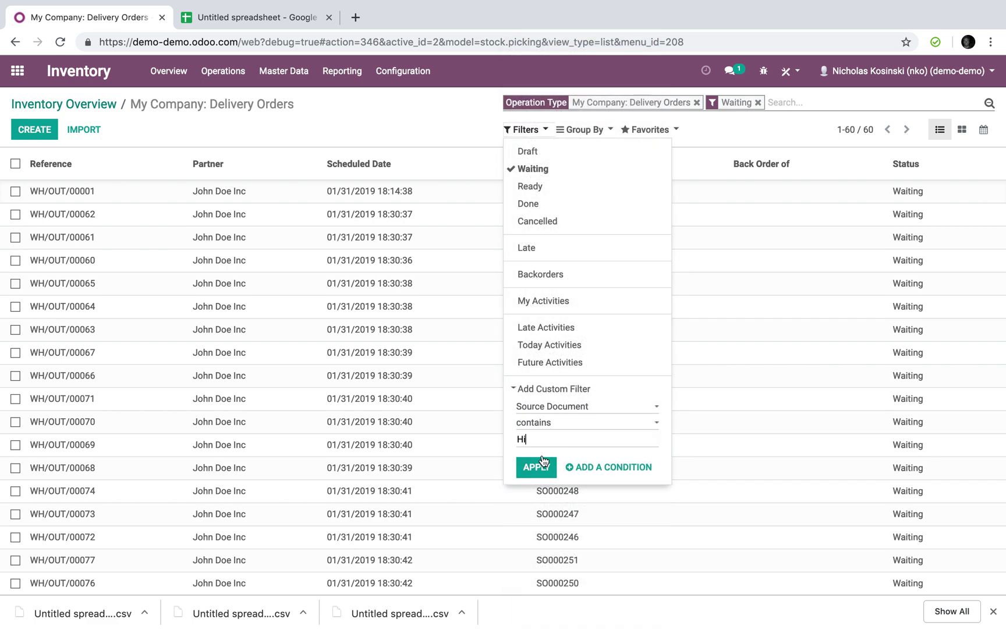
left_click(534, 472)
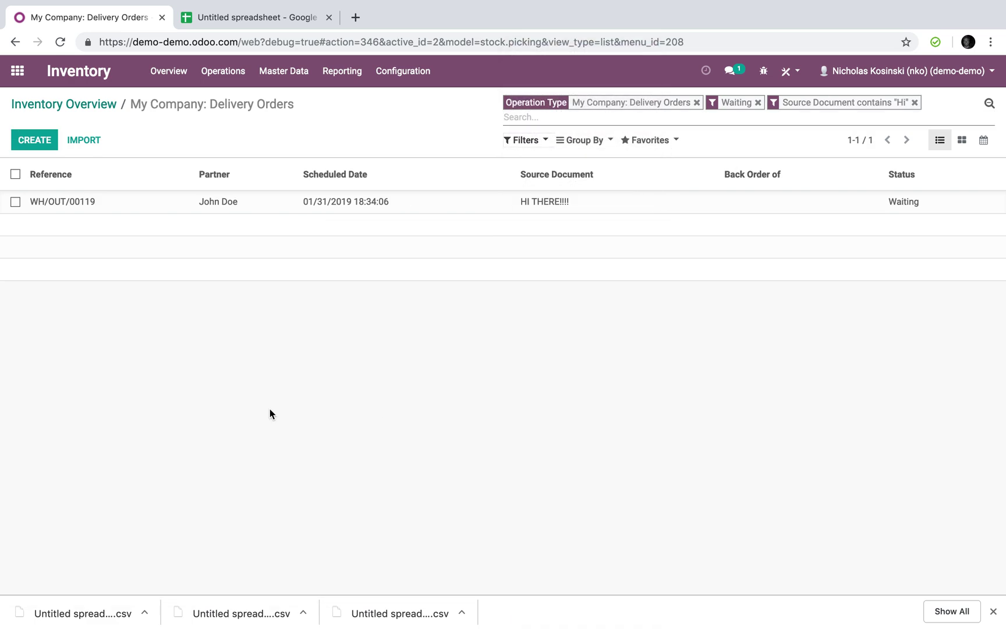
left_click(534, 205)
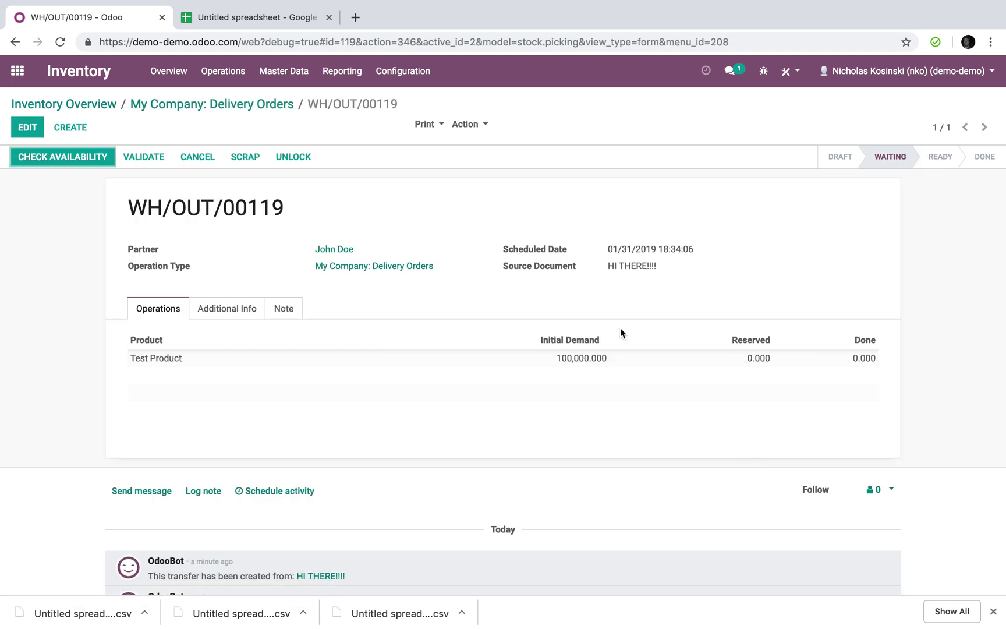
scroll(690, 404, "down", 1)
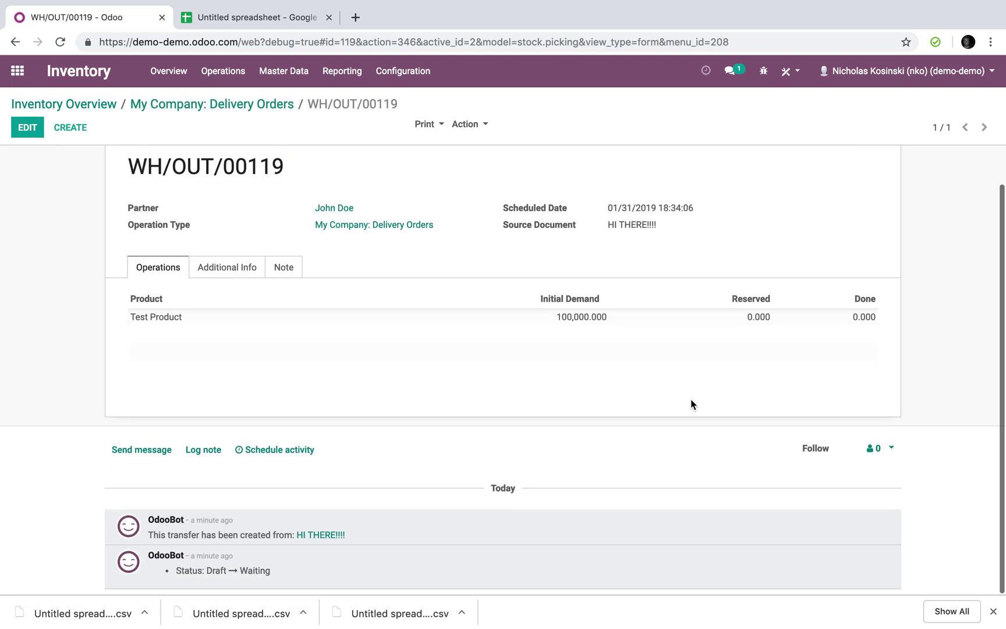
left_click(318, 536)
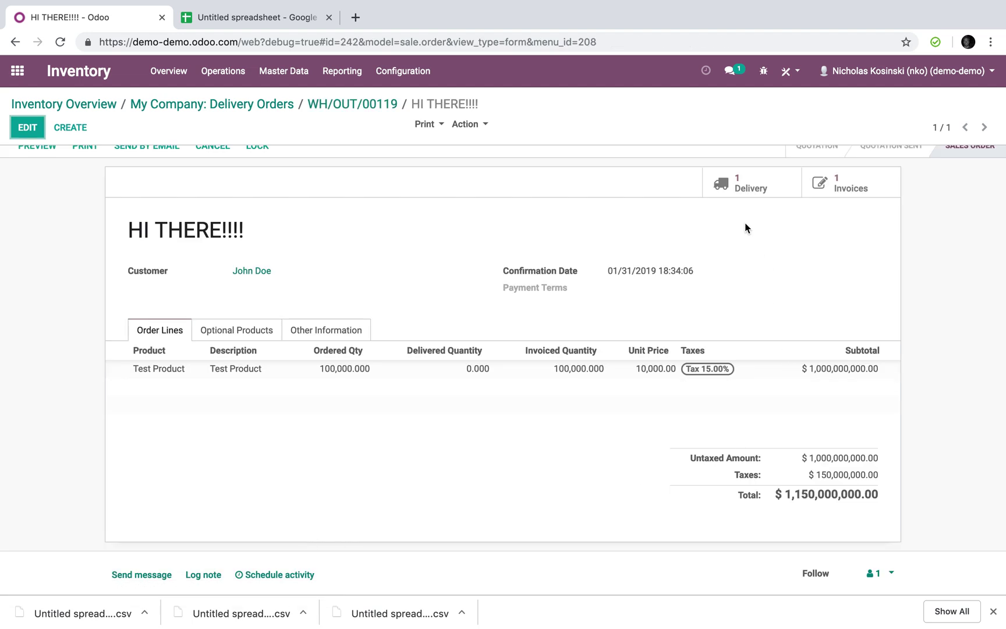
left_click(20, 74)
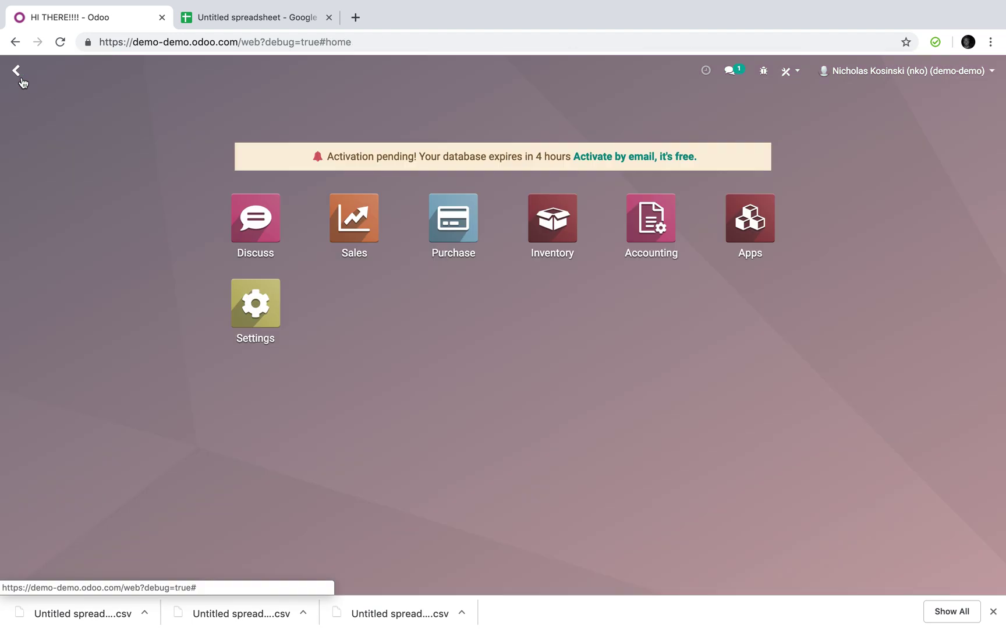